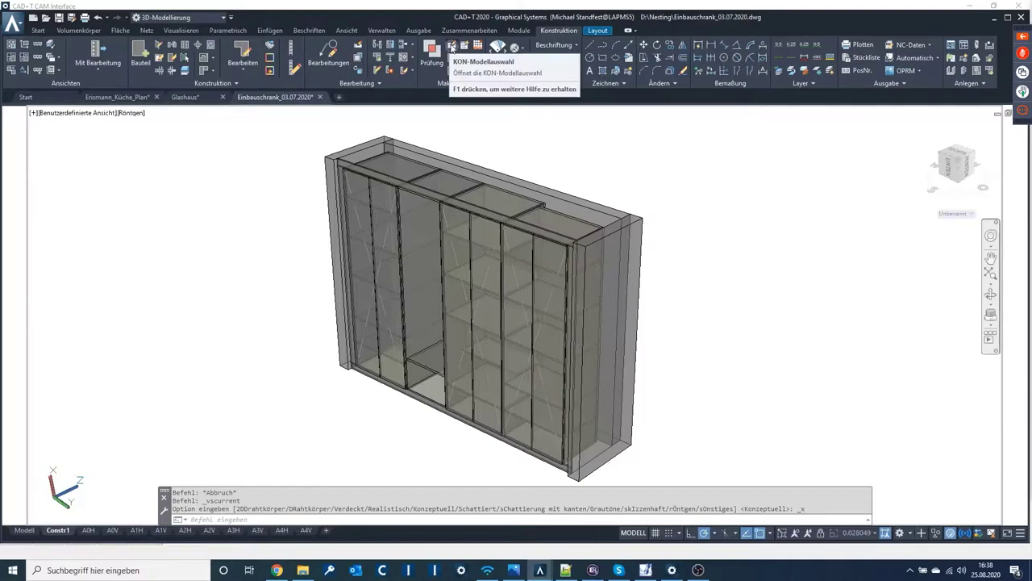
pyautogui.click(451, 47)
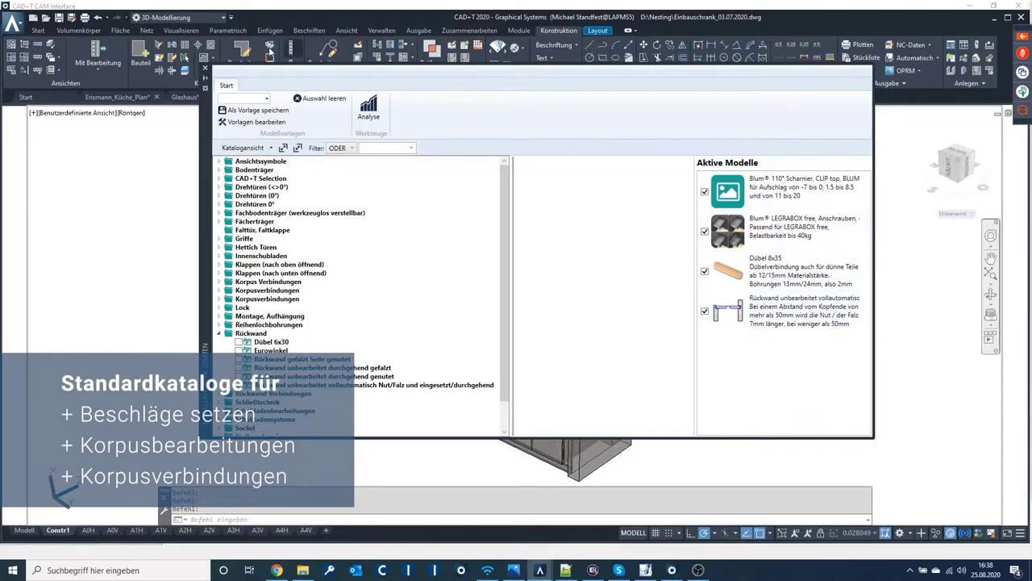
pyautogui.click(205, 71)
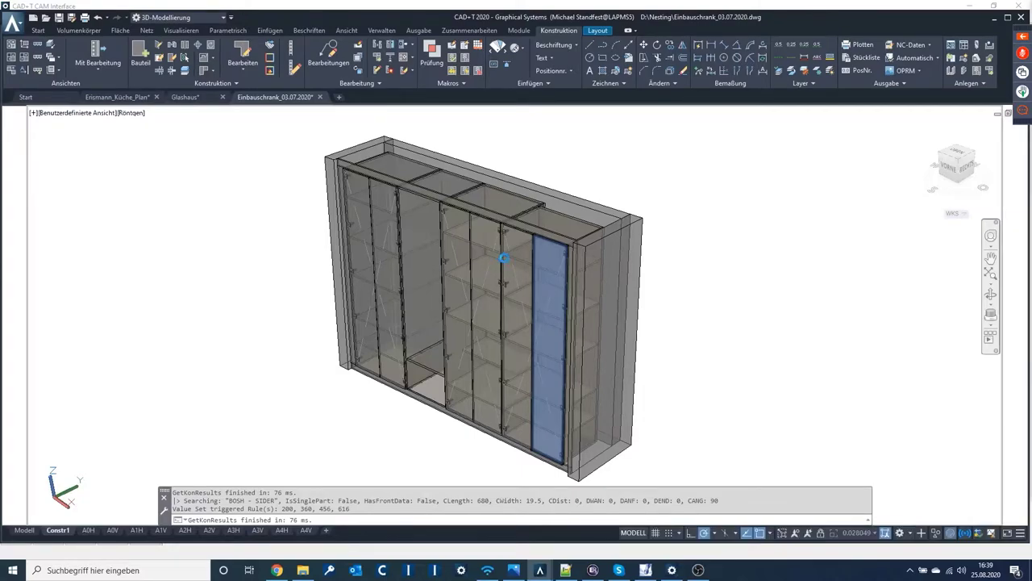
pyautogui.scroll(2, 591, 237)
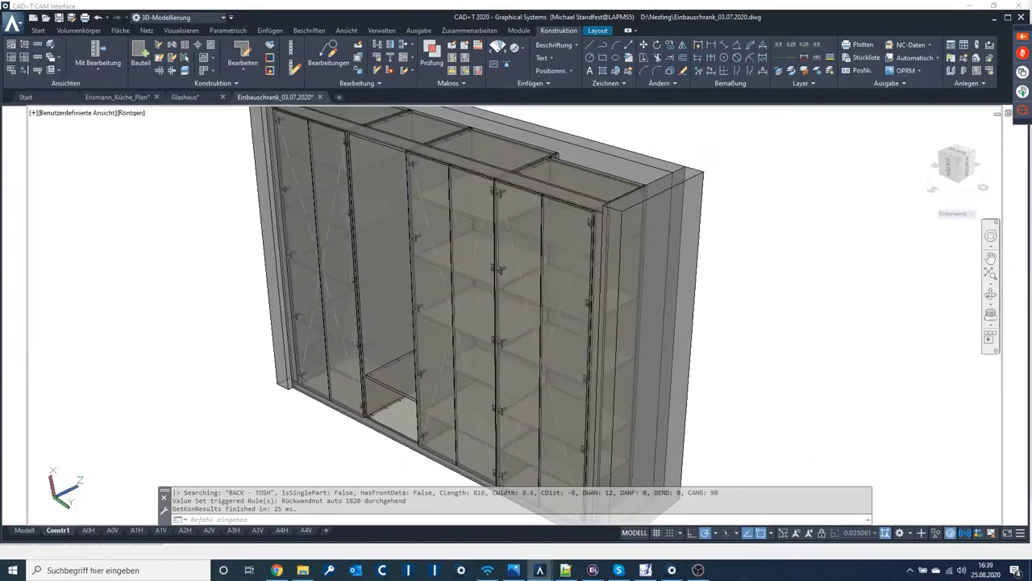
pyautogui.scroll(2, 532, 129)
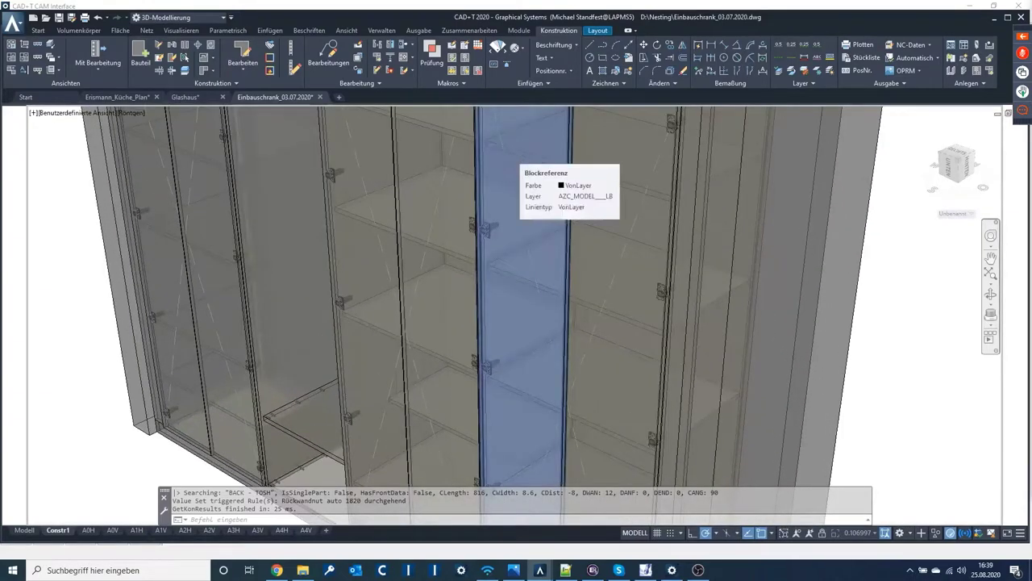
pyautogui.scroll(-2, 535, 142)
pyautogui.scroll(-1, 530, 181)
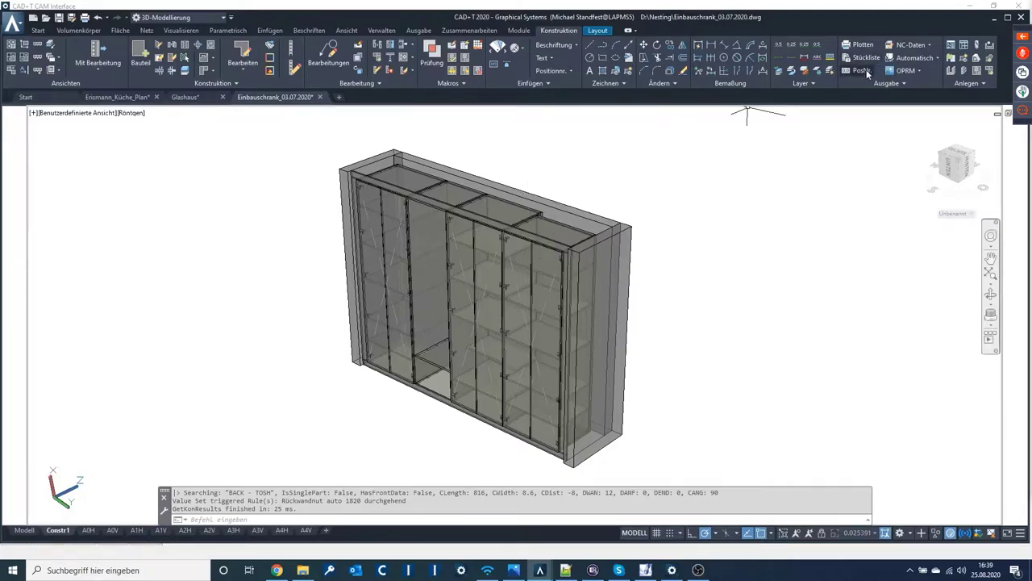
# - In Bauteil Explorer, sort the part positions by configuration, review the re-sorted tree, and confirm
pyautogui.click(866, 69)
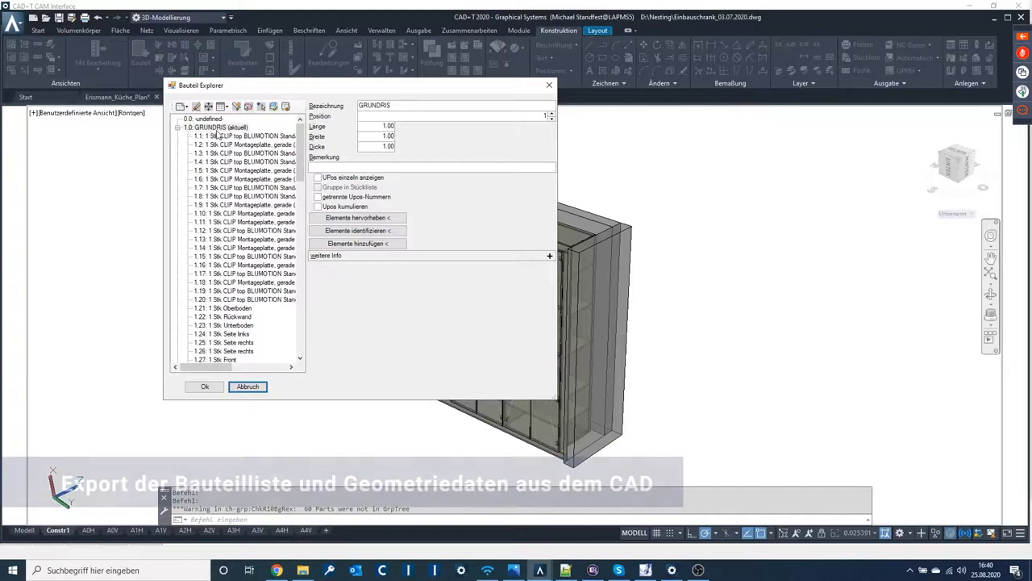
pyautogui.click(286, 107)
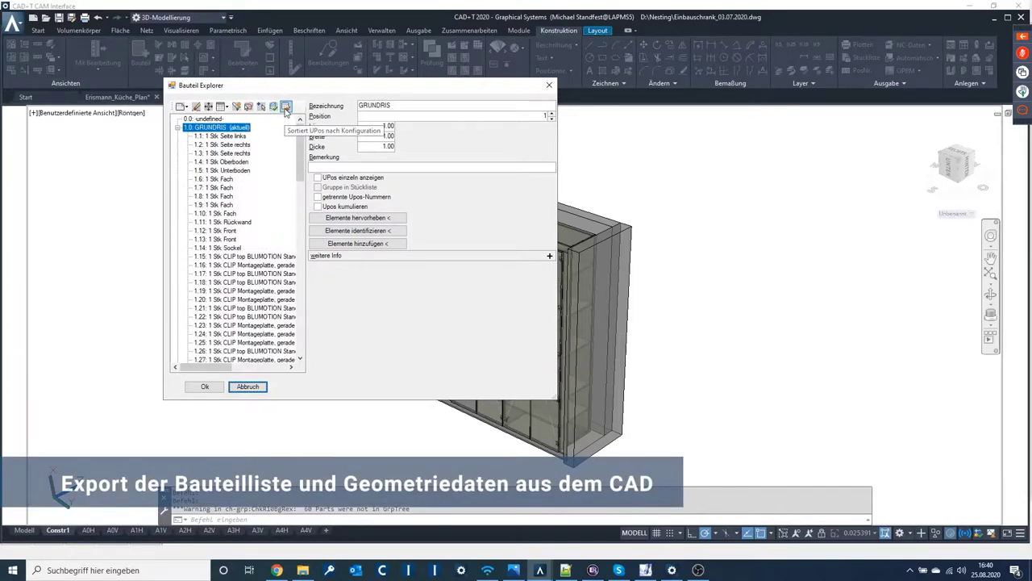
pyautogui.moveTo(301, 133); pyautogui.dragTo(298, 303)
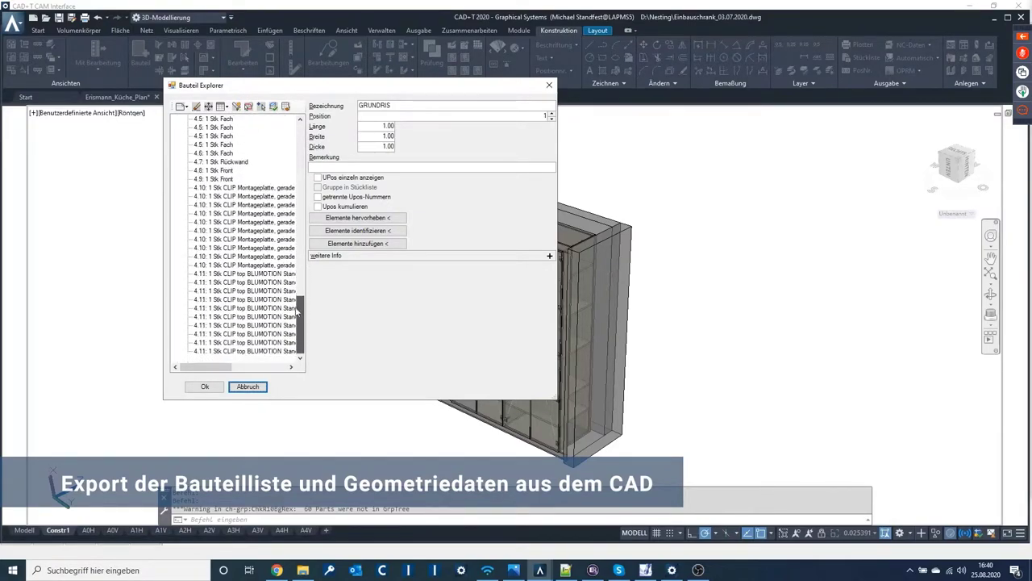
pyautogui.click(205, 387)
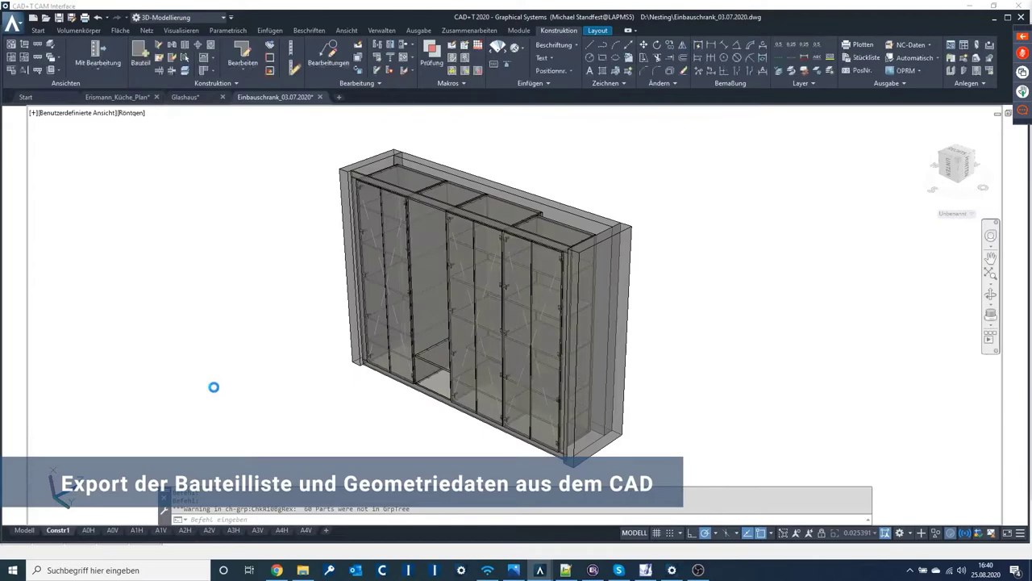
# - Generate the CADT-ENROUTE parts list with DXF part files, saved to D:\Nesting
pyautogui.click(854, 57)
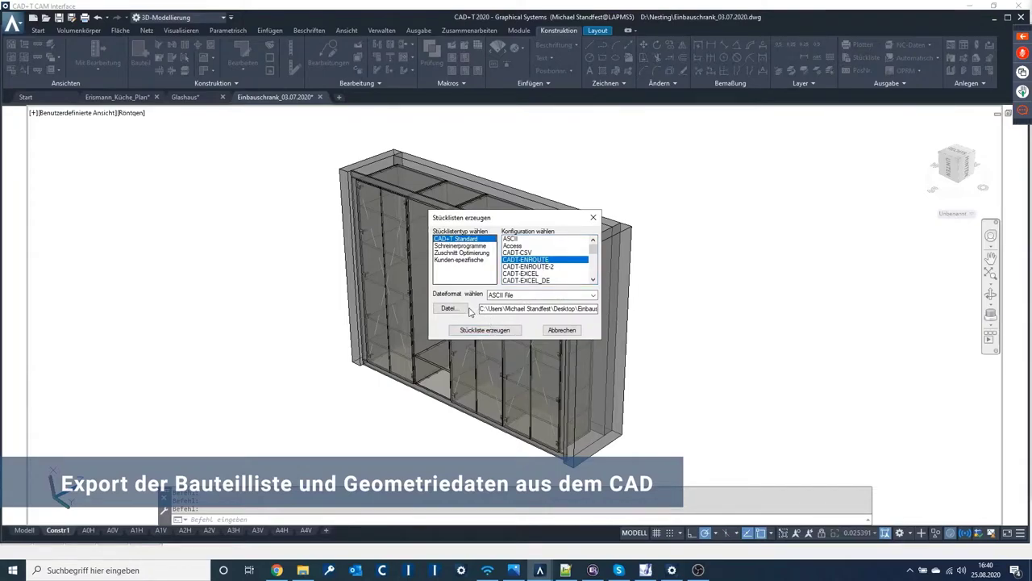
pyautogui.click(463, 310)
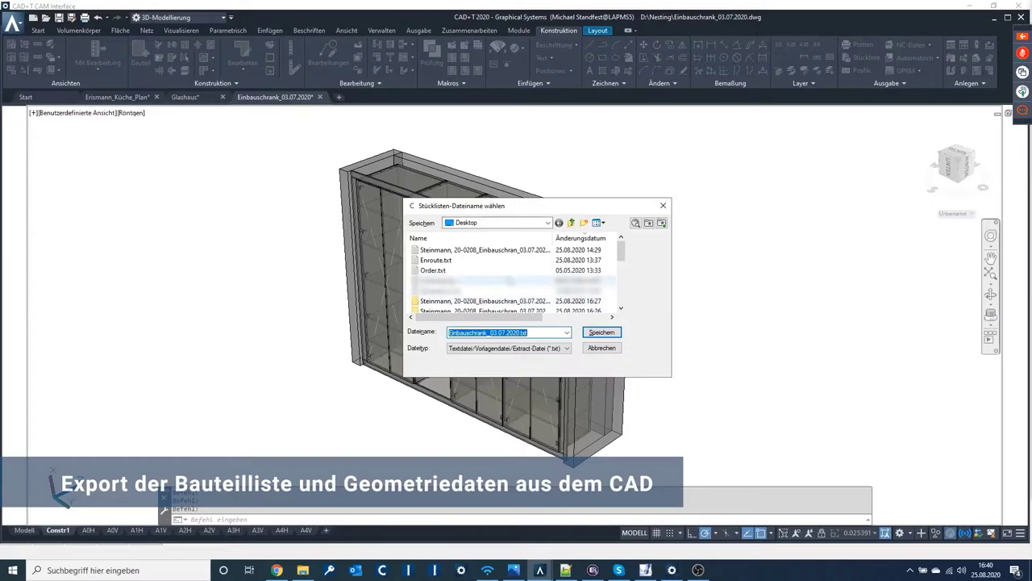
pyautogui.click(549, 223)
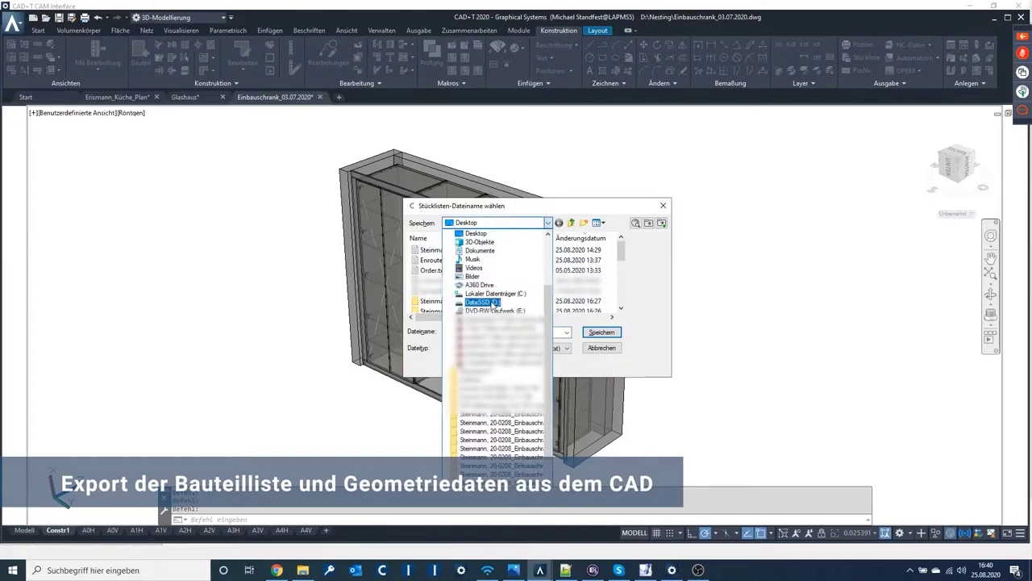
pyautogui.click(494, 302)
pyautogui.scroll(-3, 496, 303)
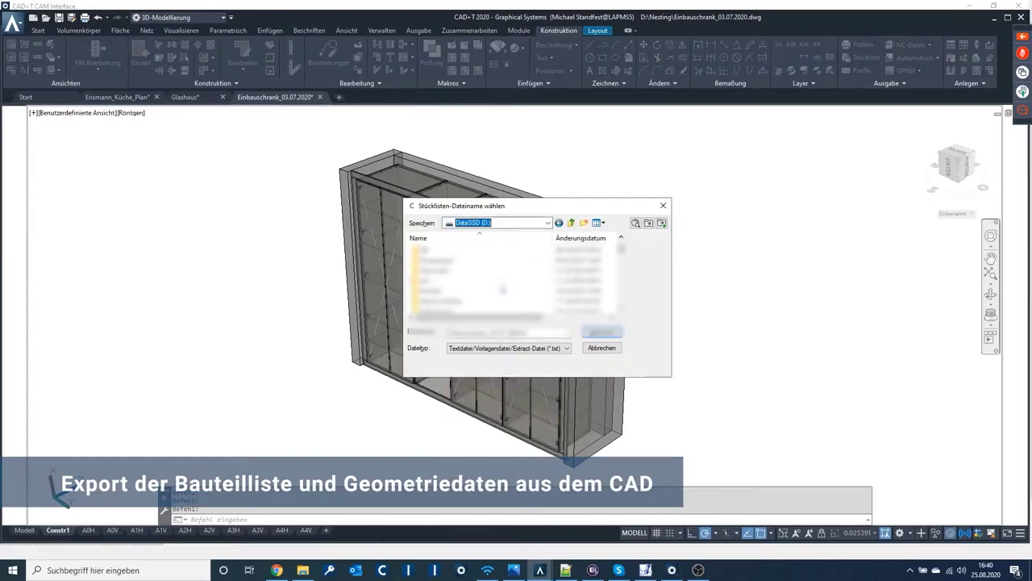
pyautogui.scroll(-3, 502, 288)
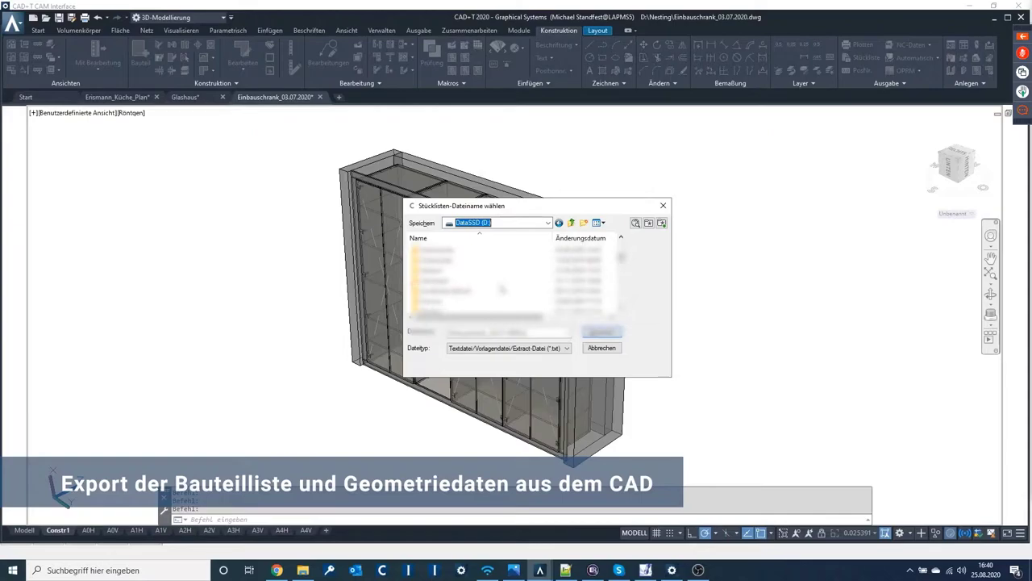
pyautogui.scroll(-1, 487, 296)
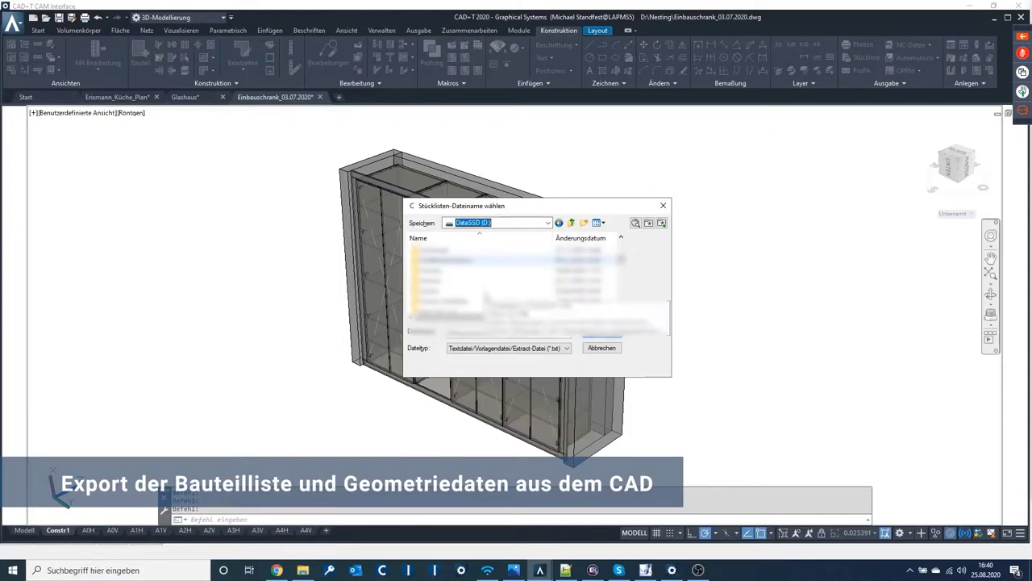
pyautogui.scroll(-1, 486, 296)
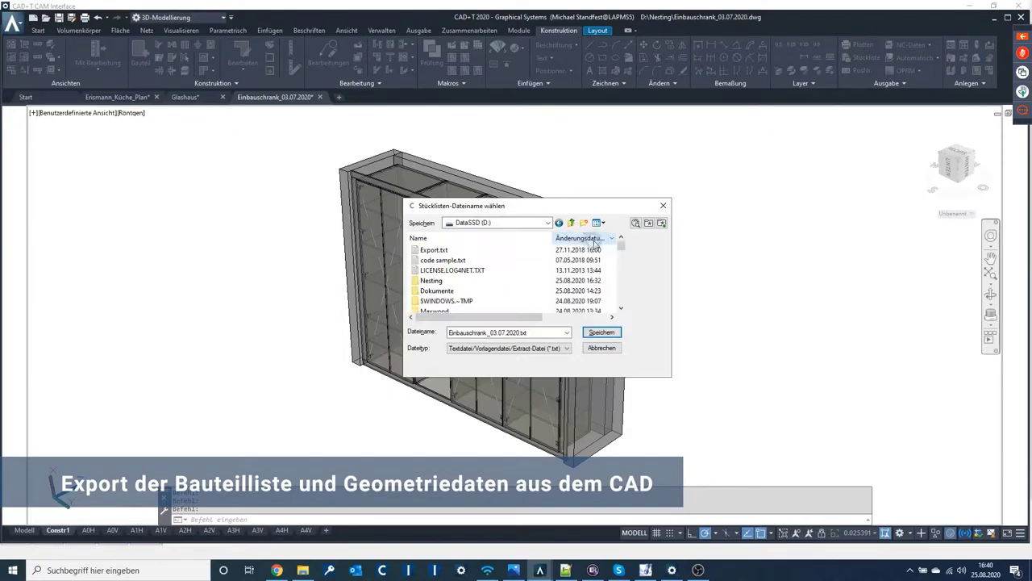
pyautogui.doubleClick(494, 280)
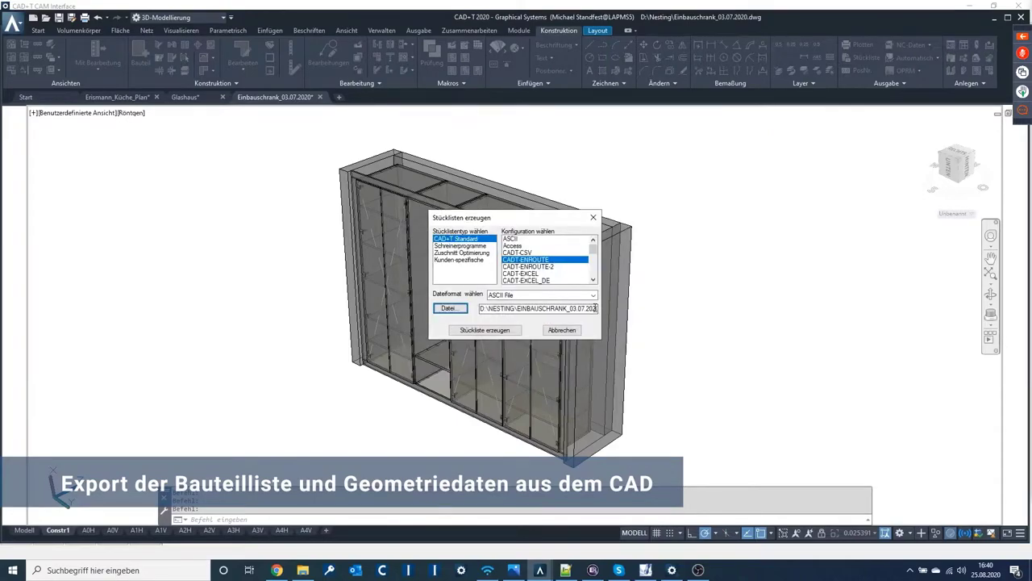
pyautogui.click(499, 329)
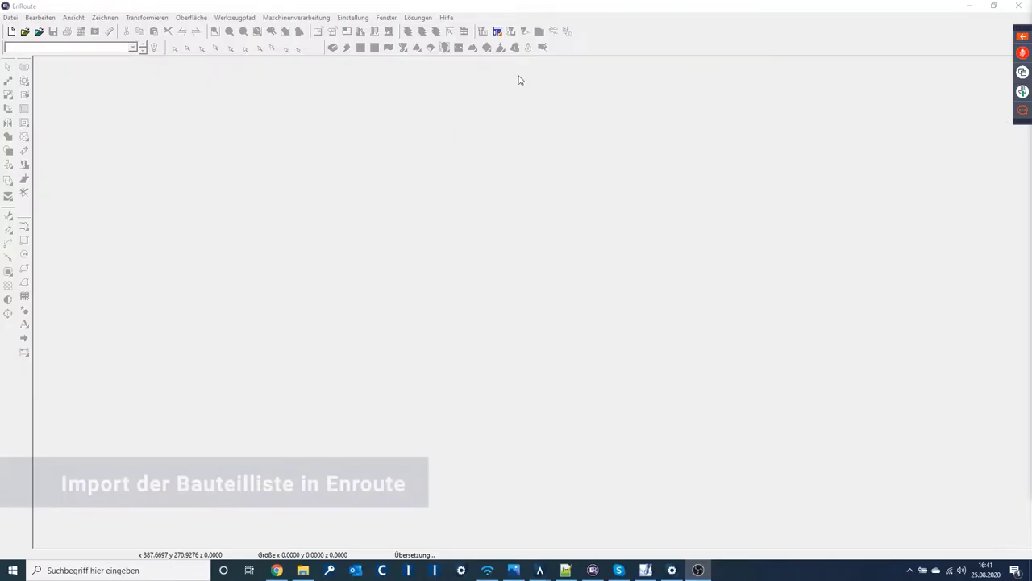
# - In the automatic toolpath setup's Cad+T tab, delete the previously loaded 37 parts
pyautogui.click(498, 32)
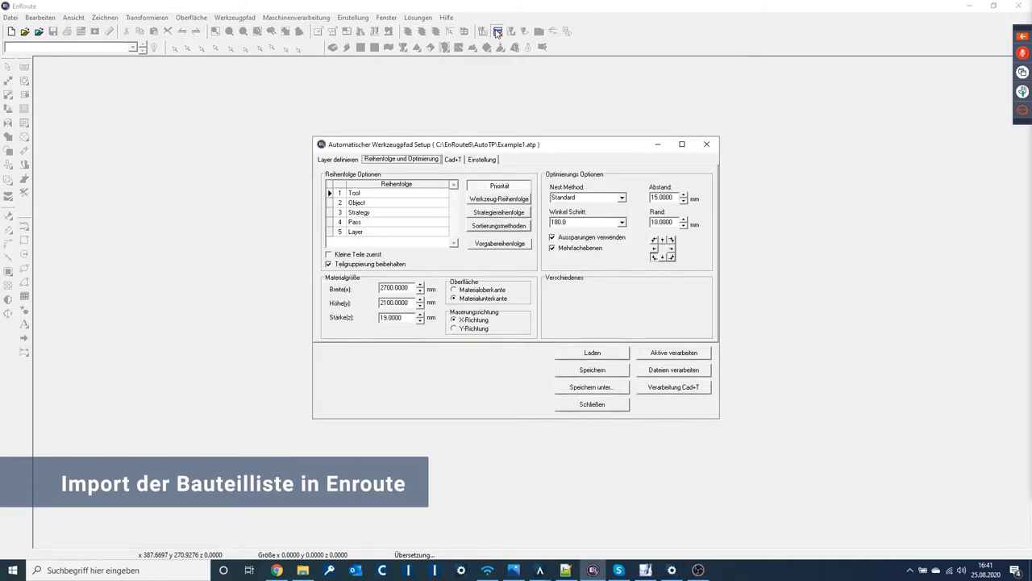
pyautogui.click(452, 159)
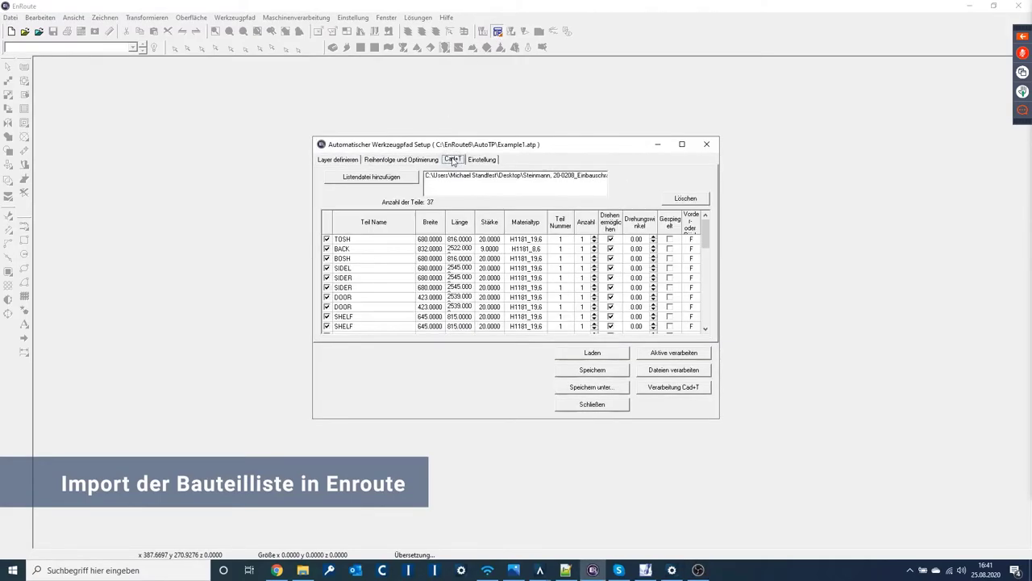
pyautogui.click(685, 198)
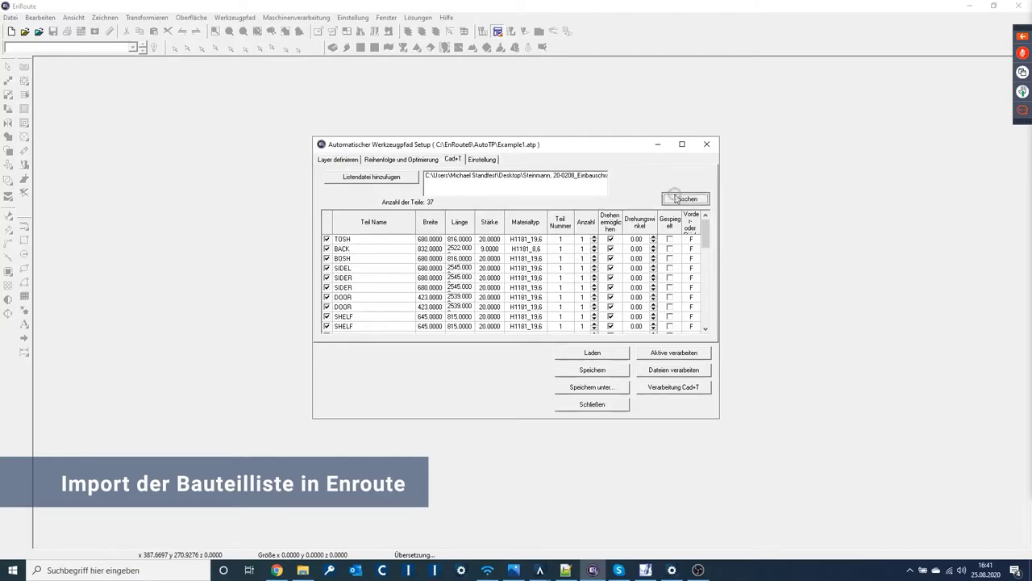
# - Add D:\Nesting\Einbauschrank_03.07.2020.txt as the parts list and review the layer strategies
pyautogui.click(417, 177)
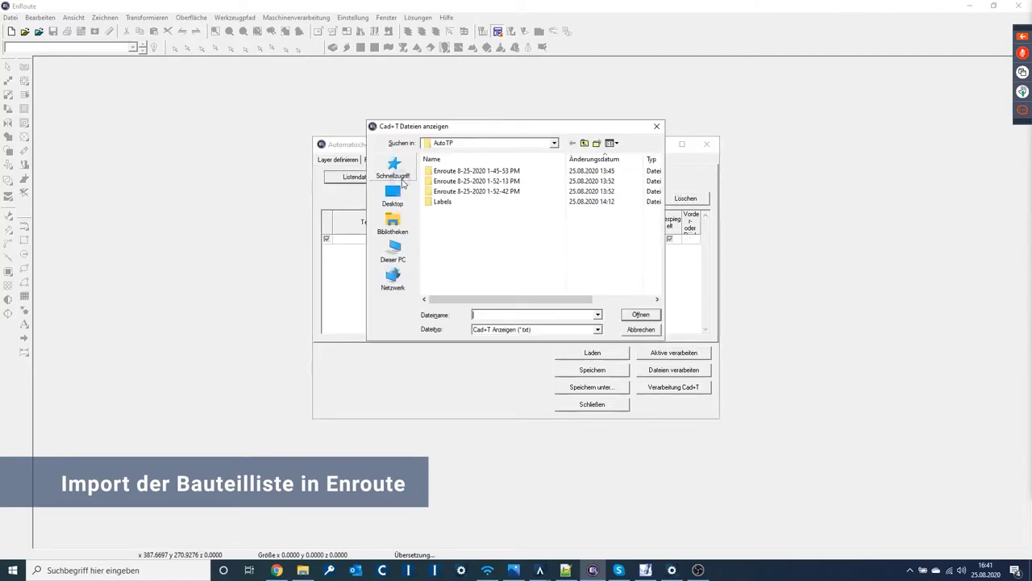
pyautogui.click(554, 142)
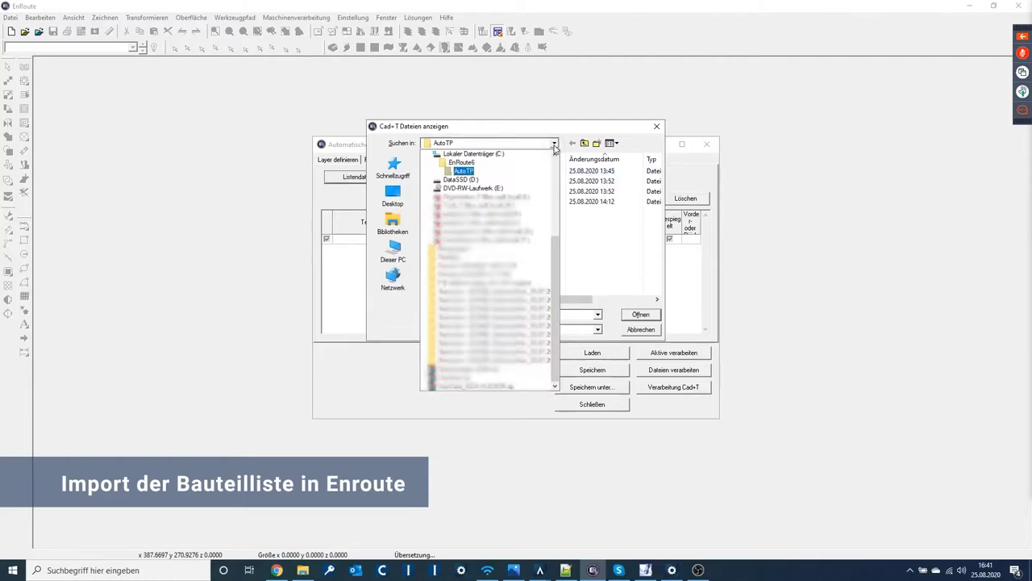
pyautogui.click(476, 180)
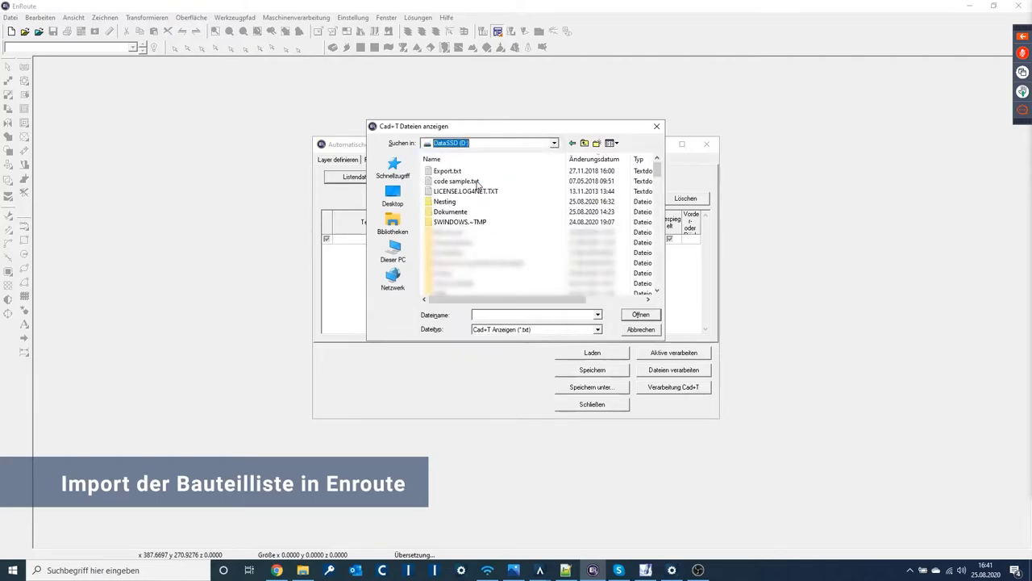
pyautogui.doubleClick(450, 201)
pyautogui.click(466, 173)
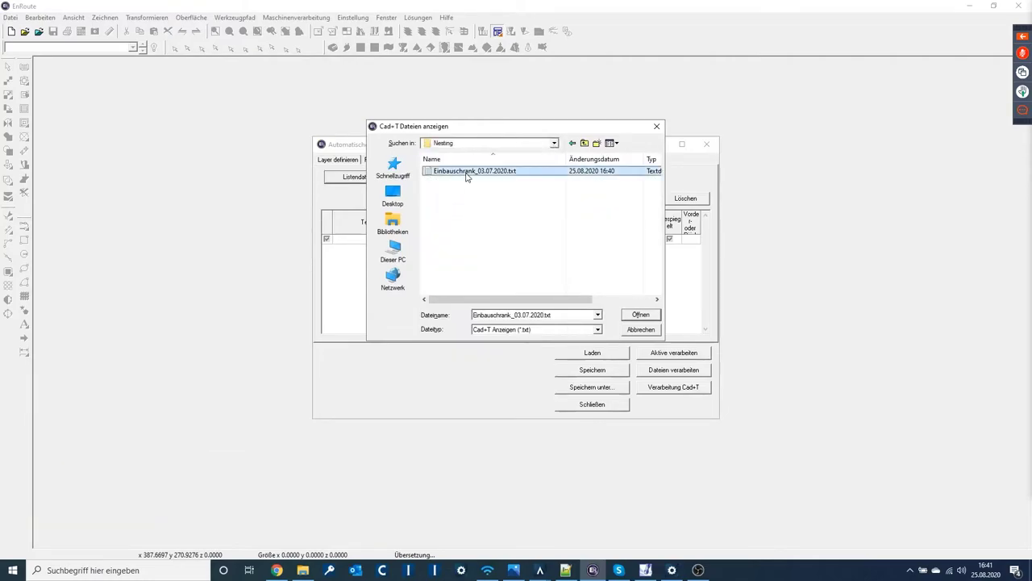
pyautogui.click(639, 316)
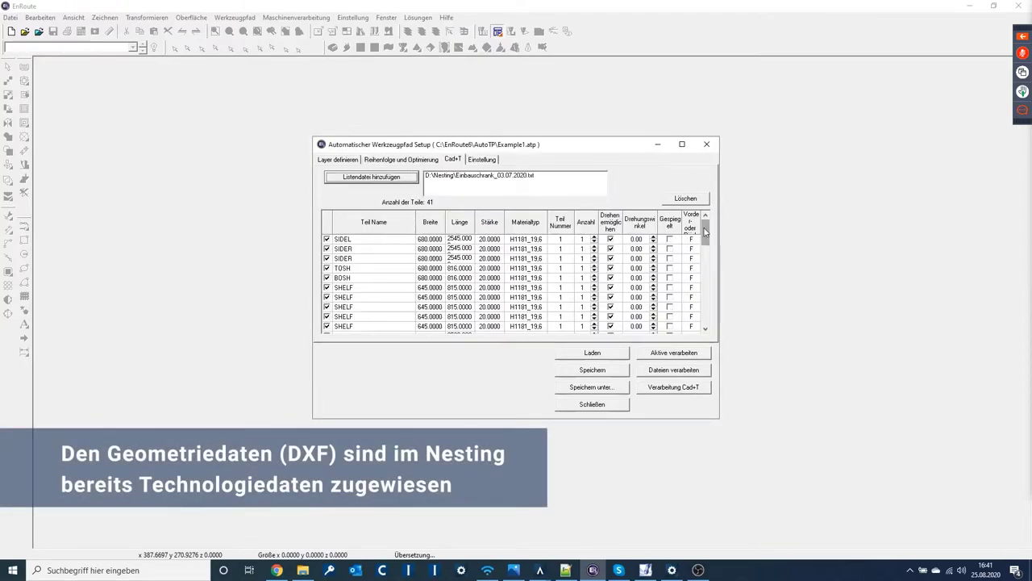
pyautogui.moveTo(705, 230); pyautogui.dragTo(706, 313)
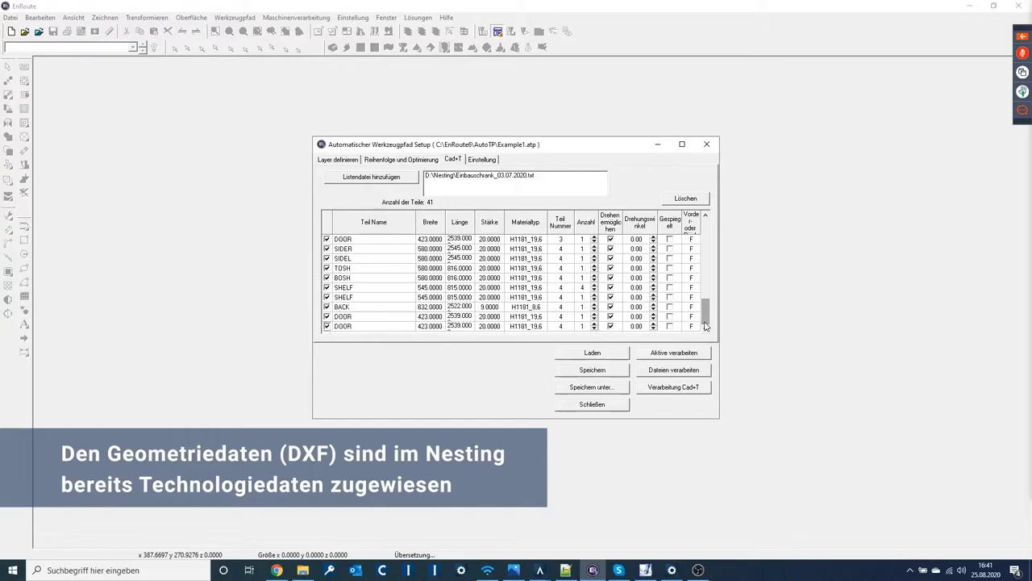
pyautogui.click(339, 160)
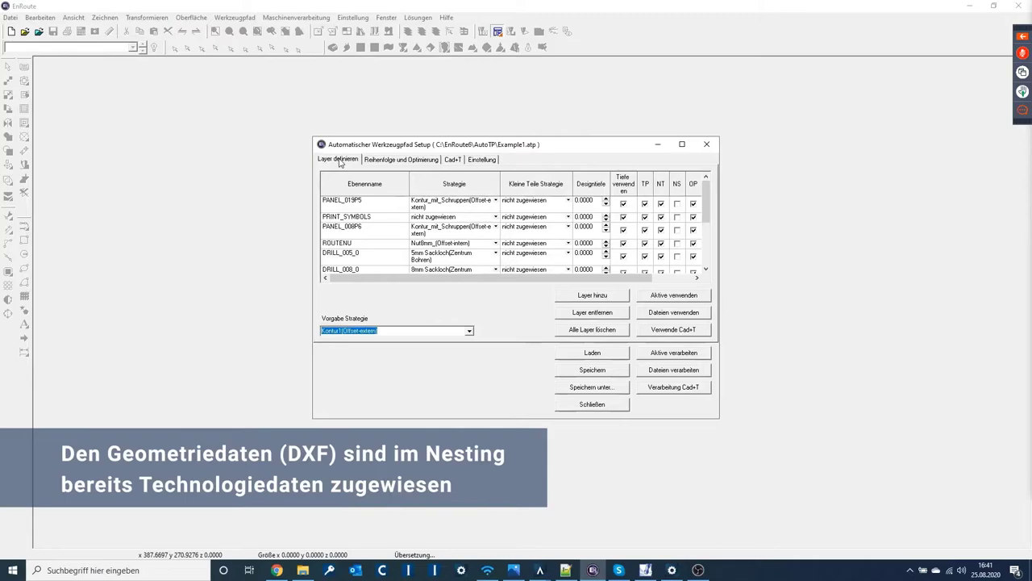
pyautogui.click(706, 270)
pyautogui.click(706, 270)
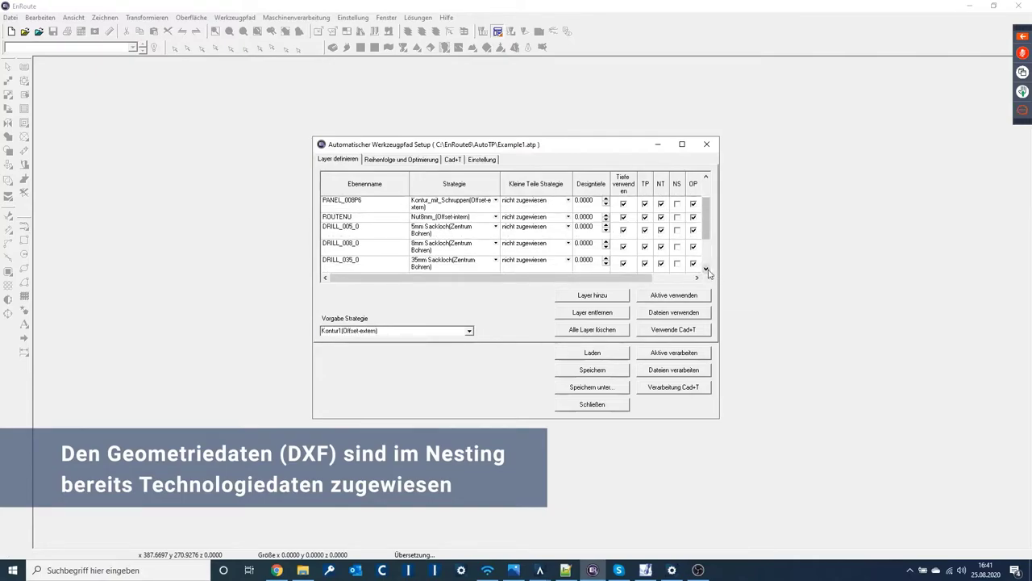
pyautogui.click(707, 270)
pyautogui.click(706, 271)
pyautogui.click(707, 270)
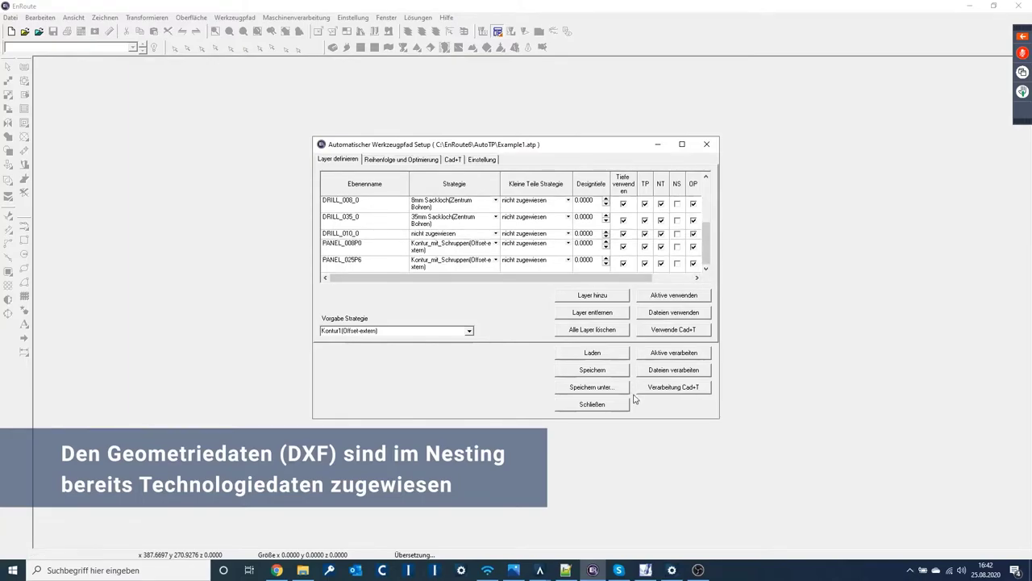
# - Run Verarbeitung Cad+T to nest the parts and generate the .mpr programs, then dismiss the output list
pyautogui.click(663, 389)
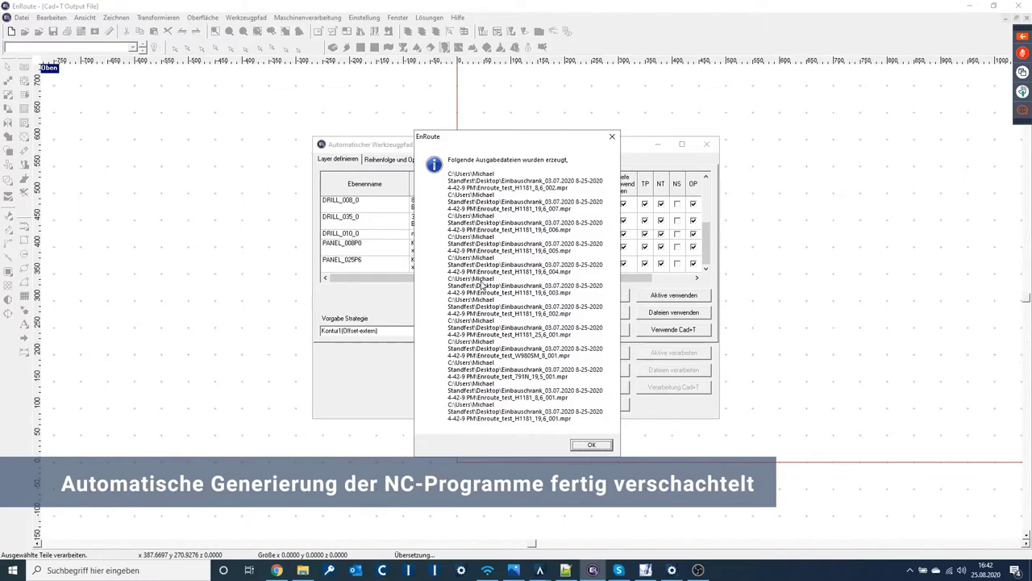
pyautogui.click(593, 446)
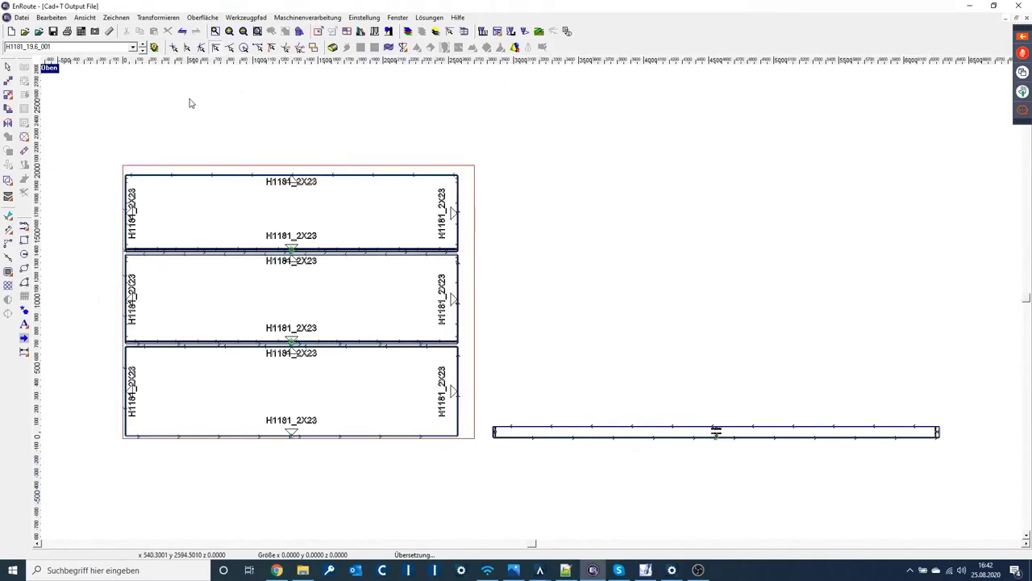
# - Select sheet H1181_19_6_002 from the sheet dropdown and zoom in on its three parts
pyautogui.click(141, 48)
pyautogui.click(125, 65)
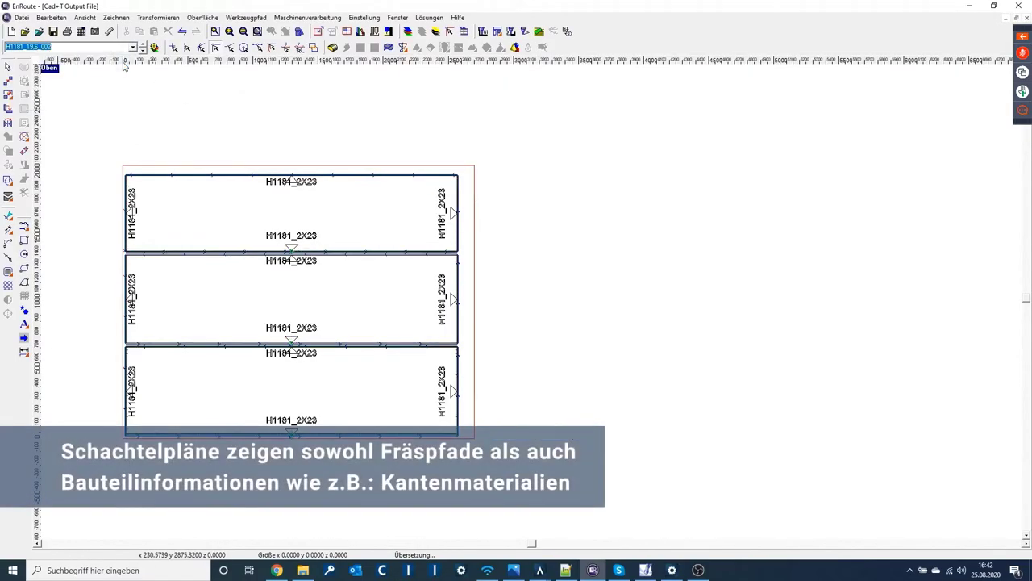
pyautogui.scroll(1, 69, 161)
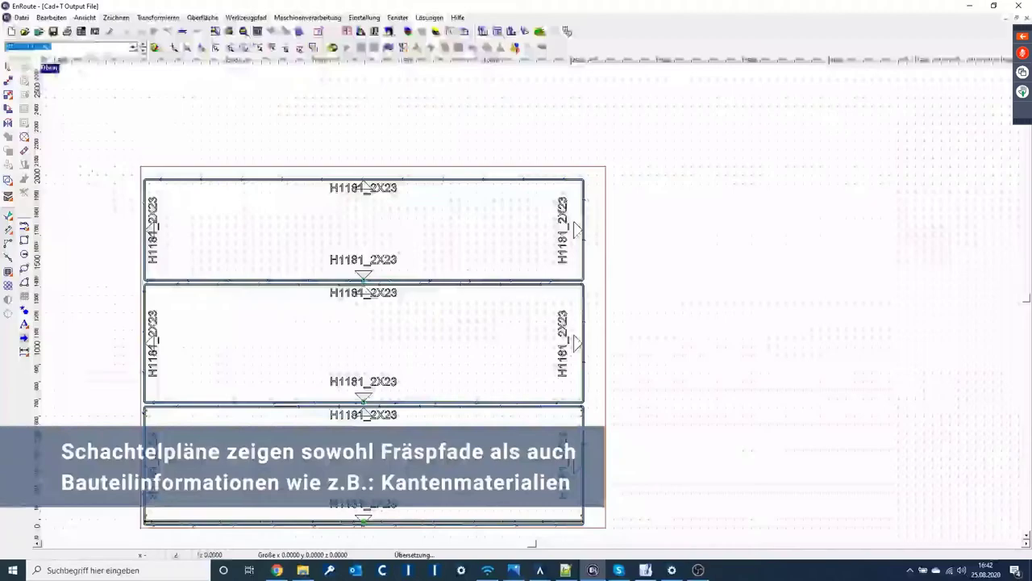
pyautogui.scroll(2, 120, 274)
pyautogui.scroll(2, 142, 141)
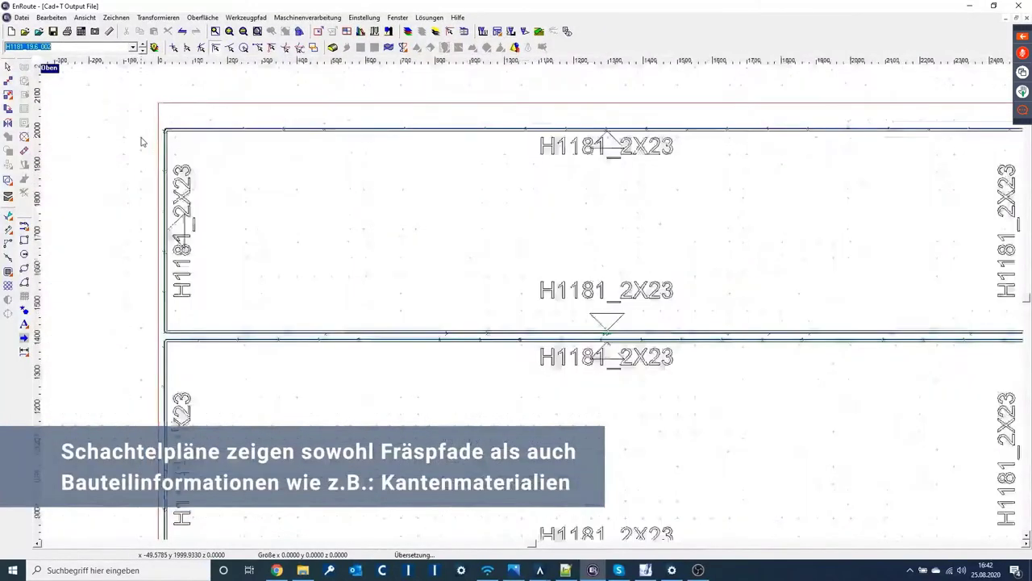
pyautogui.scroll(1, 142, 142)
pyautogui.scroll(1, 152, 116)
pyautogui.scroll(1, 184, 120)
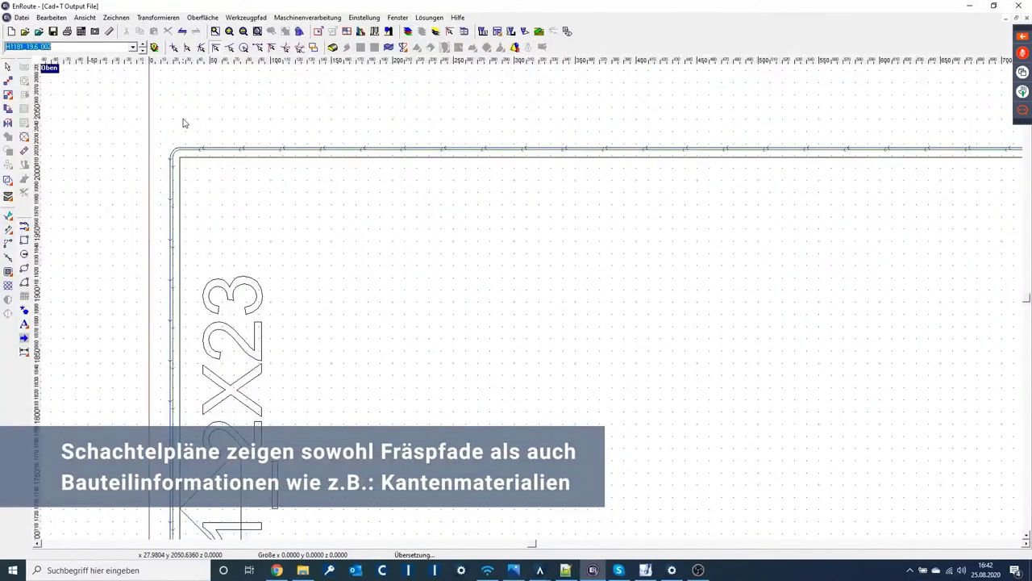
pyautogui.scroll(-2, 184, 122)
pyautogui.scroll(-1, 184, 123)
pyautogui.scroll(-1, 184, 122)
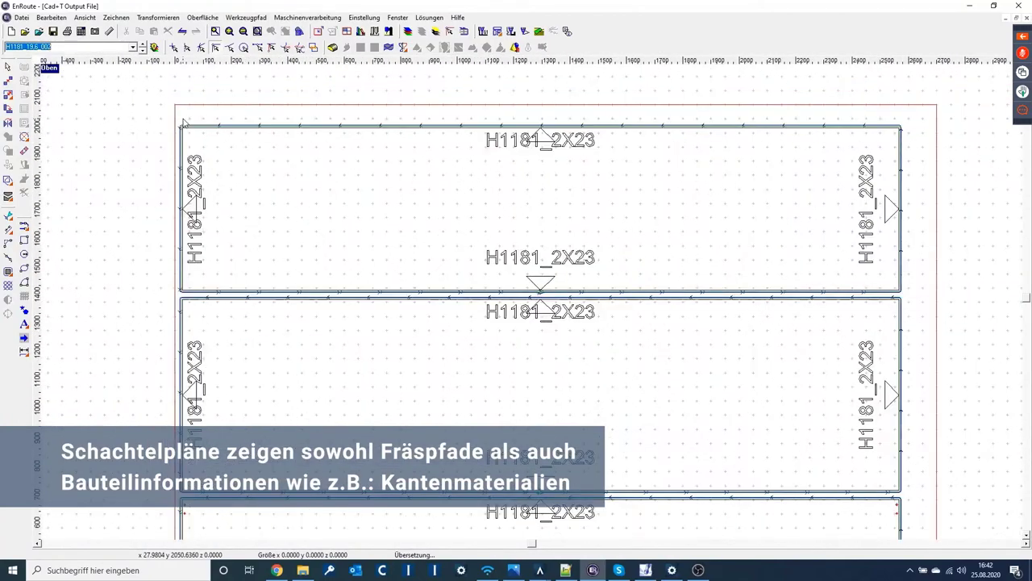
pyautogui.scroll(-1, 246, 108)
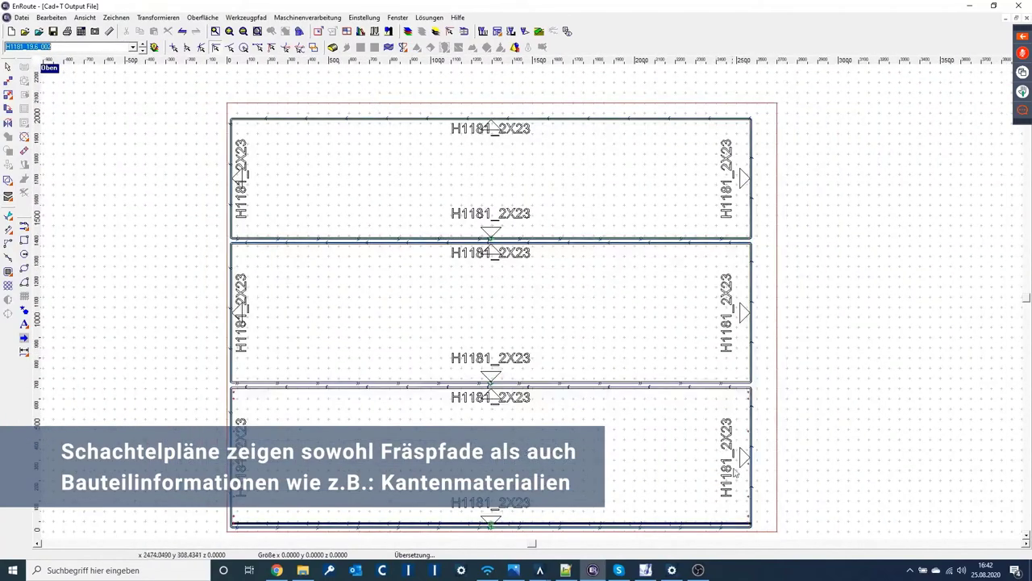
pyautogui.scroll(1, 760, 522)
pyautogui.scroll(1, 760, 523)
pyautogui.scroll(1, 754, 528)
pyautogui.scroll(1, 746, 534)
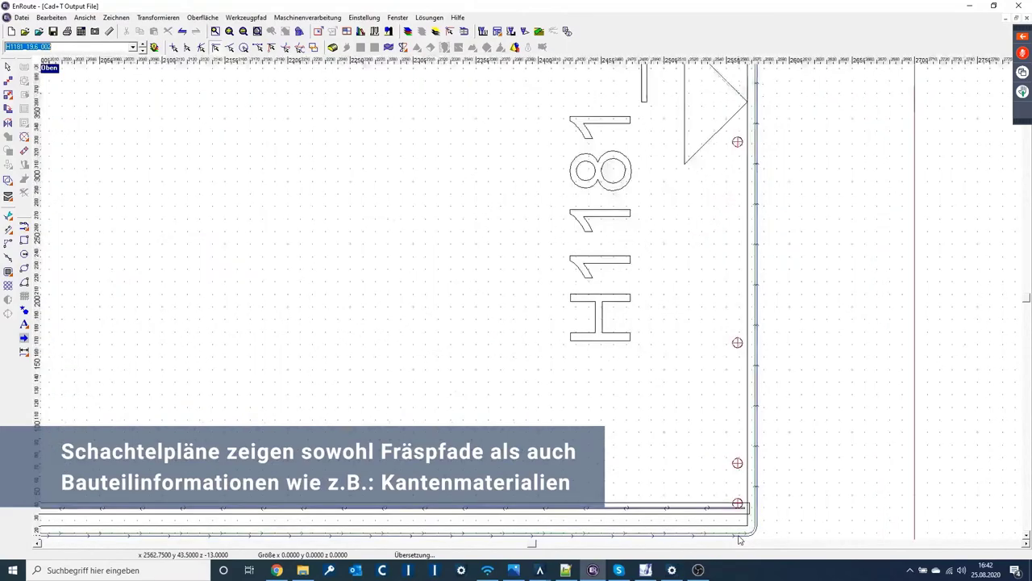
pyautogui.scroll(1, 740, 540)
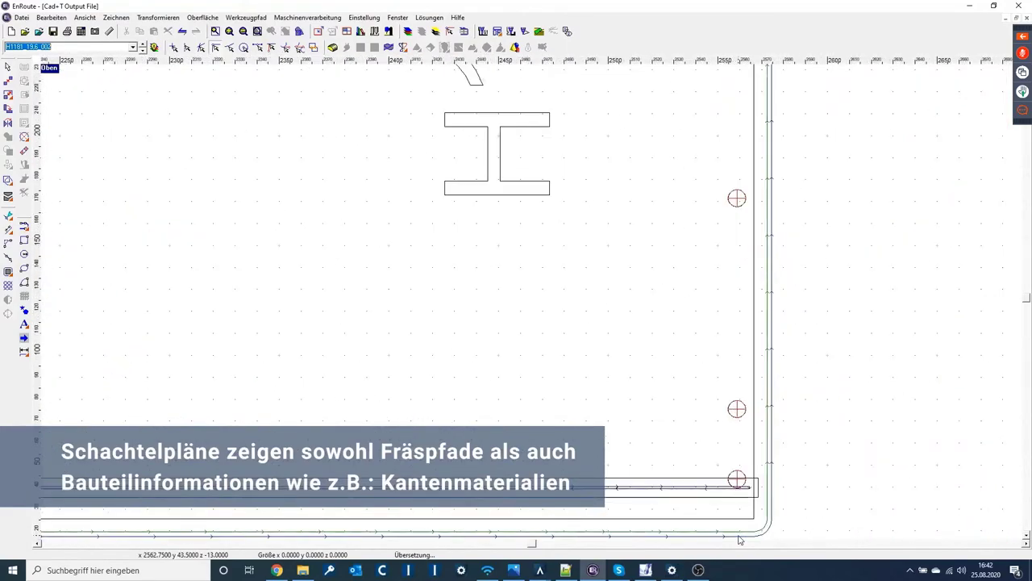
pyautogui.scroll(-2, 851, 312)
pyautogui.scroll(-1, 863, 302)
pyautogui.scroll(-1, 863, 303)
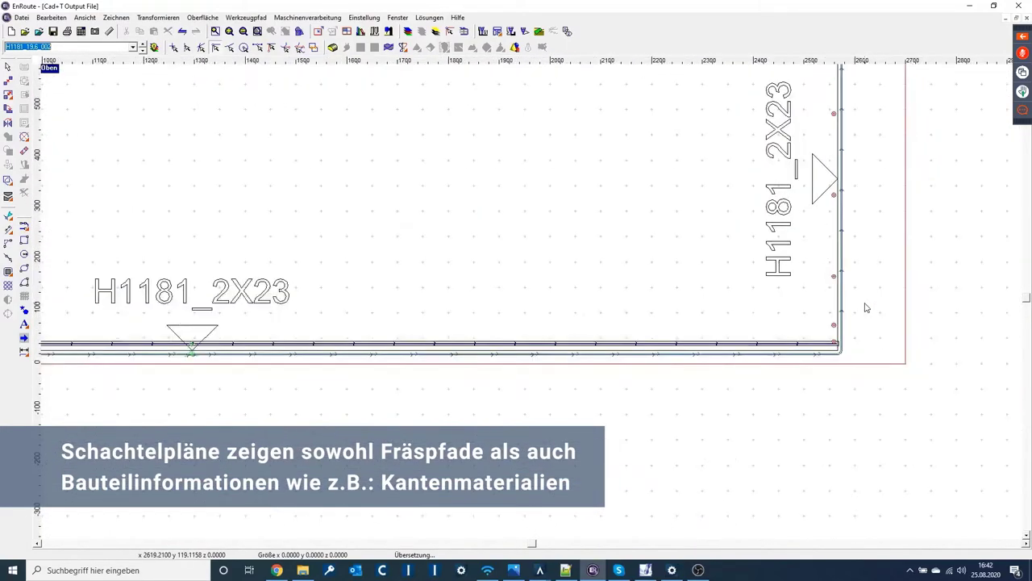
pyautogui.scroll(-1, 865, 306)
pyautogui.scroll(-1, 865, 308)
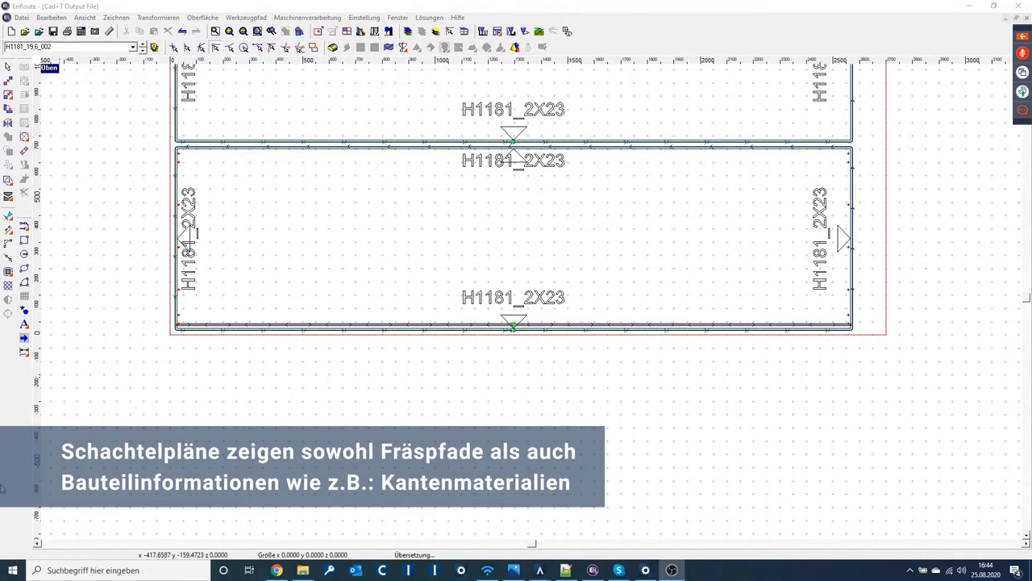
# - Search the Start menu for 'wood' and launch woodWOP 7
pyautogui.click(14, 571)
pyautogui.write('wood')
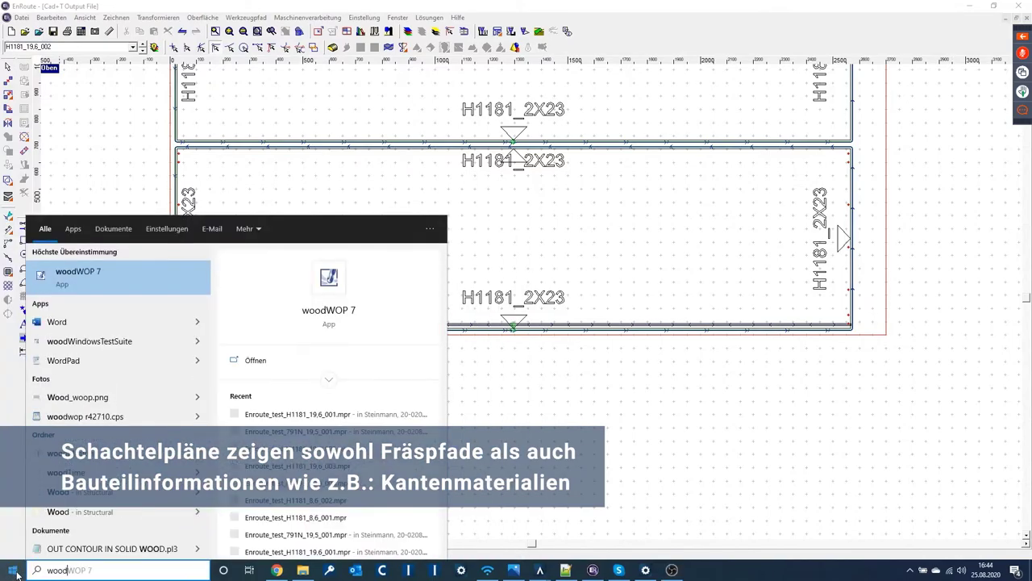
pyautogui.click(332, 277)
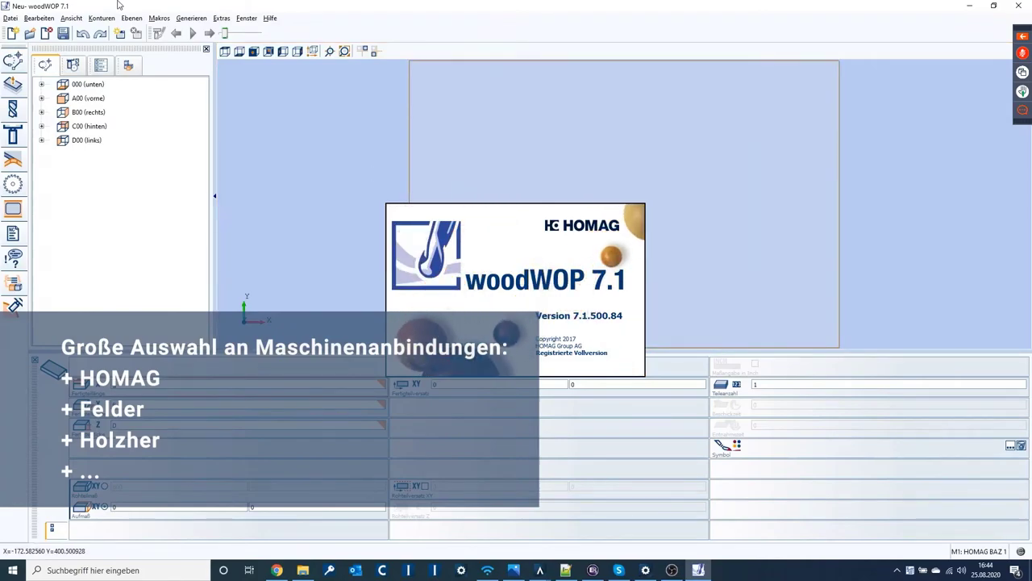
# - Decline the demo plug-in prompt and open Desktop\Einbauschrank\enroute_test_h1181_19_6_002.mpr
pyautogui.click(10, 18)
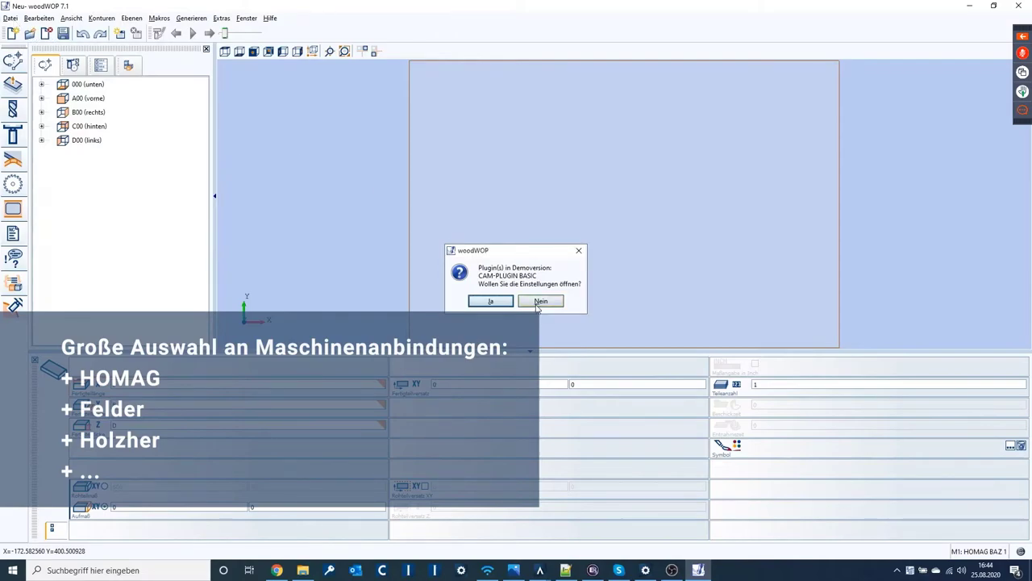
pyautogui.click(539, 303)
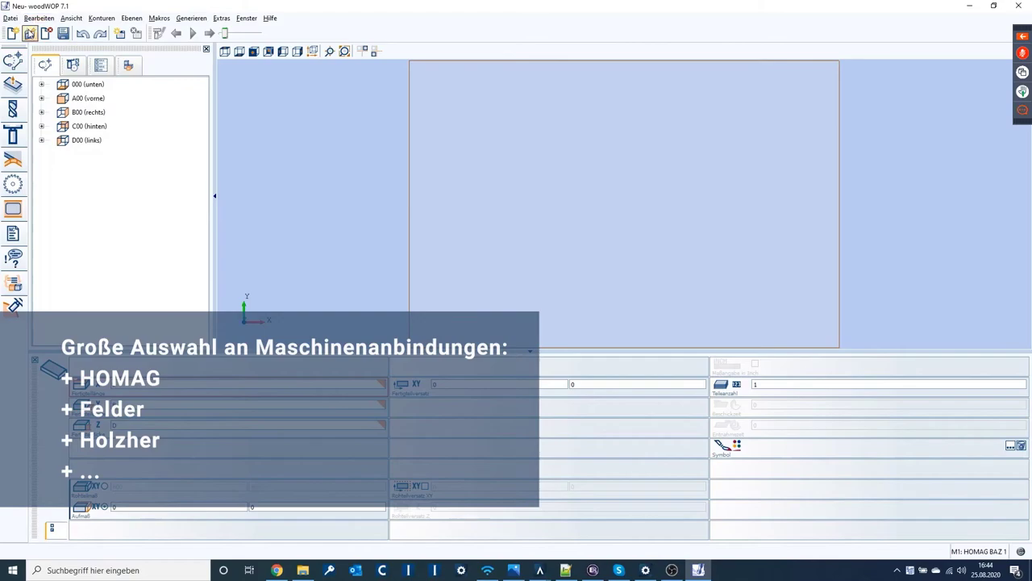
pyautogui.click(30, 33)
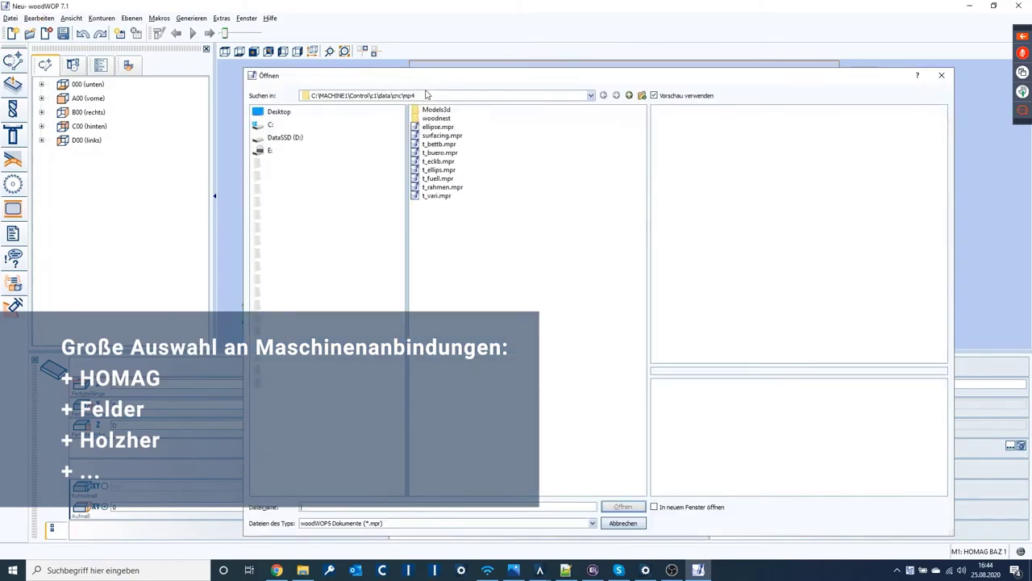
pyautogui.click(277, 112)
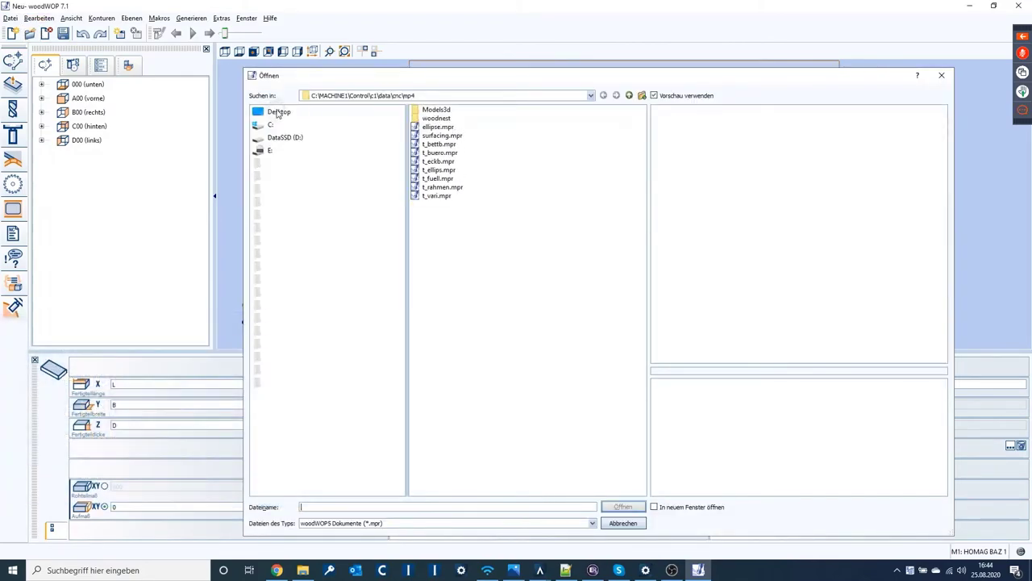
pyautogui.doubleClick(465, 127)
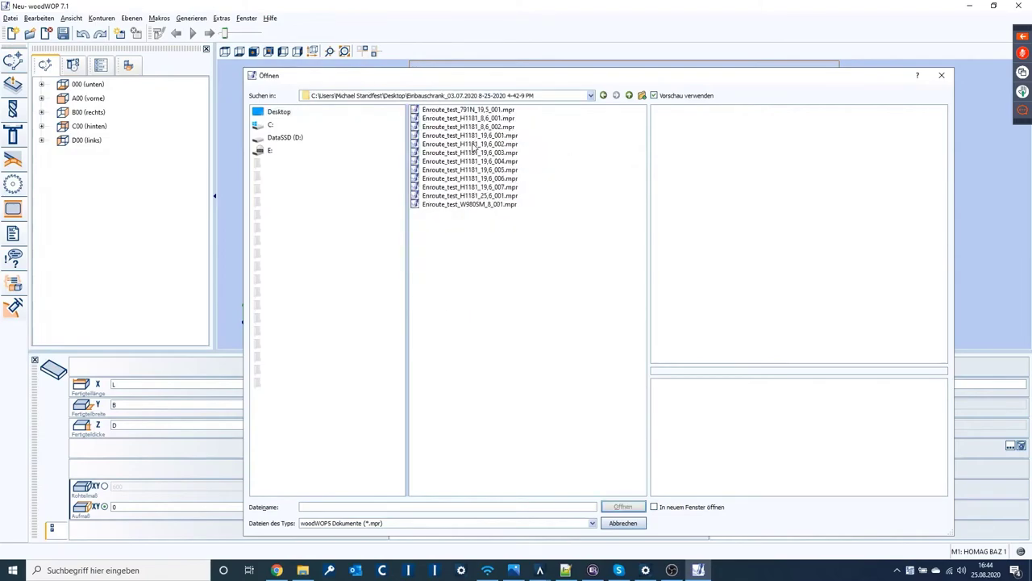
pyautogui.doubleClick(468, 141)
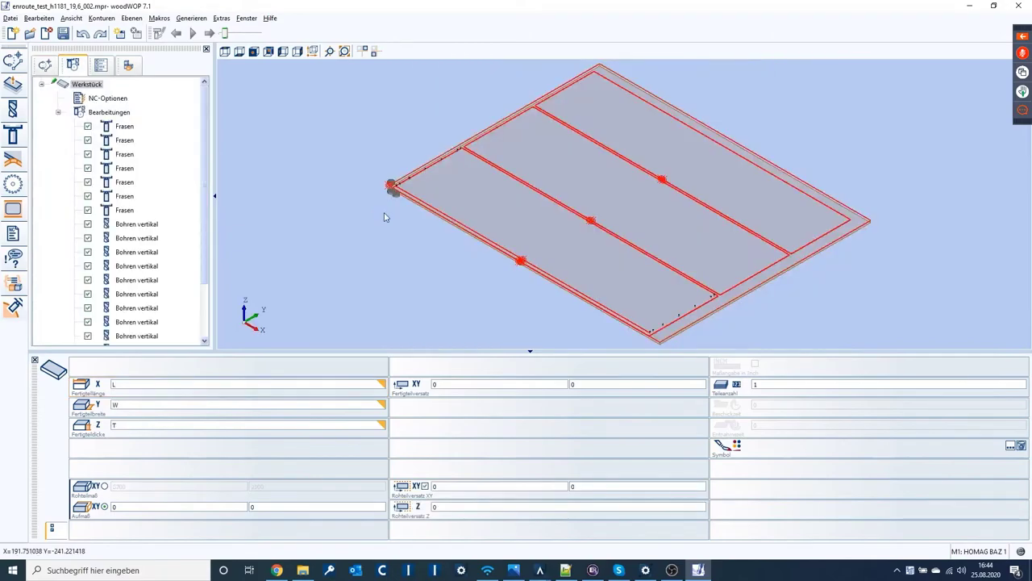
# - Inspect both Fräsen operations: the first mills with tool 3, the second with tool 1
pyautogui.click(124, 129)
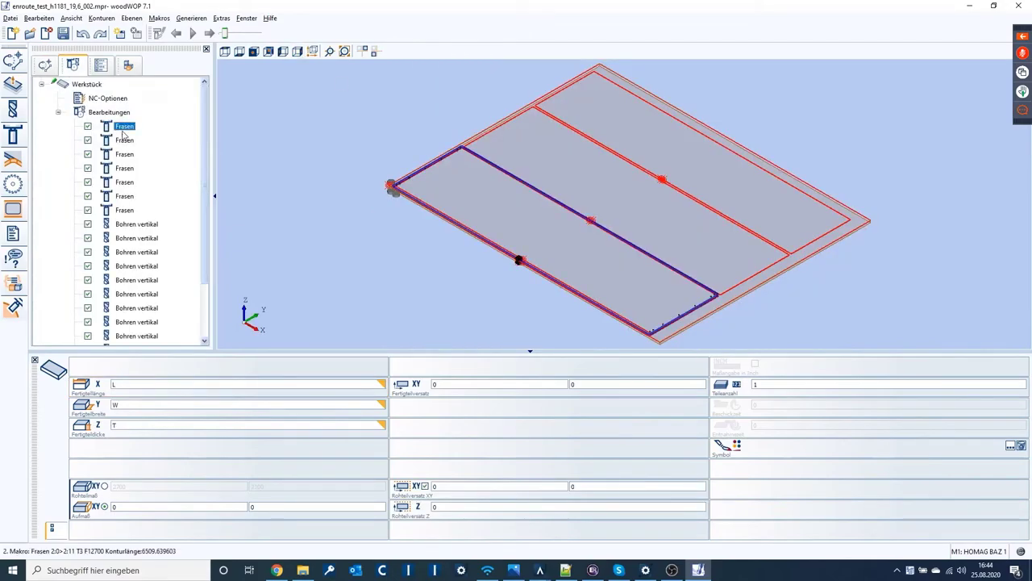
pyautogui.click(124, 141)
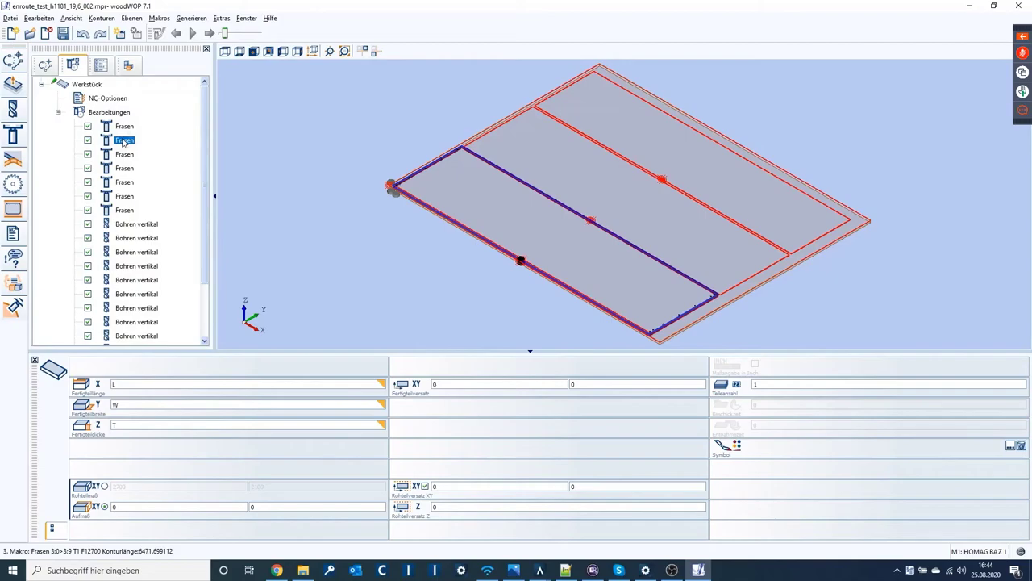
pyautogui.click(125, 129)
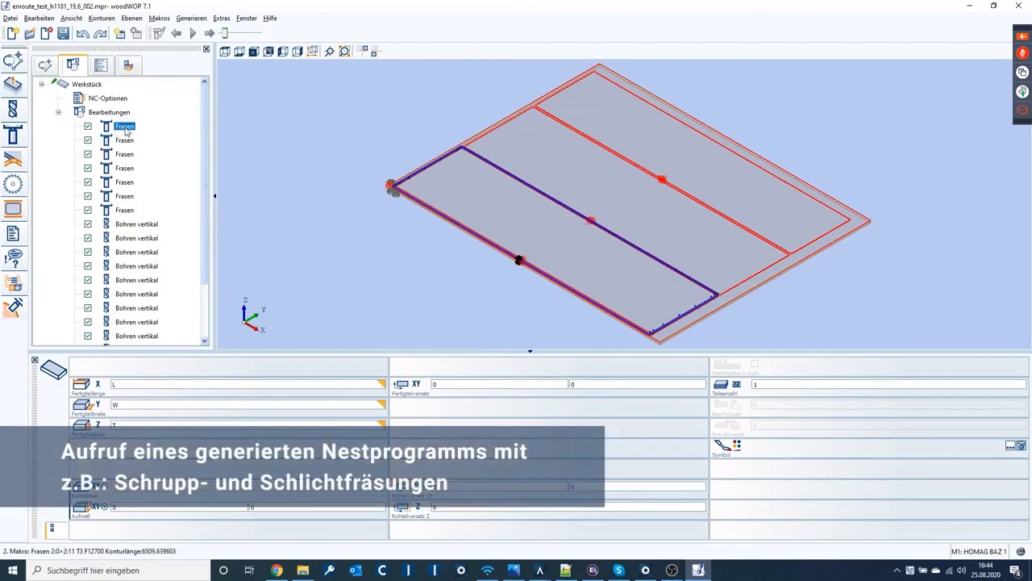
pyautogui.doubleClick(125, 129)
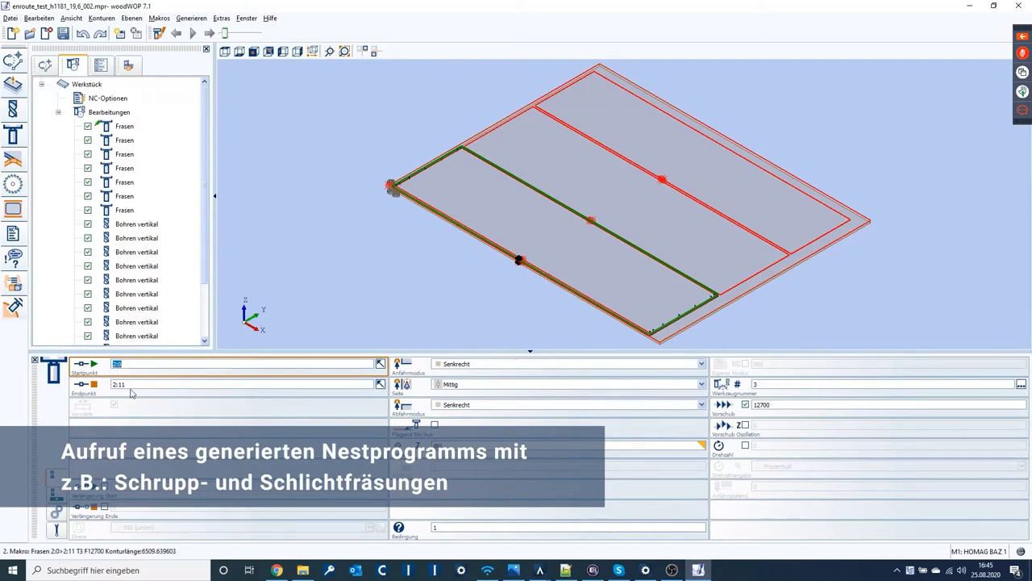
pyautogui.click(746, 385)
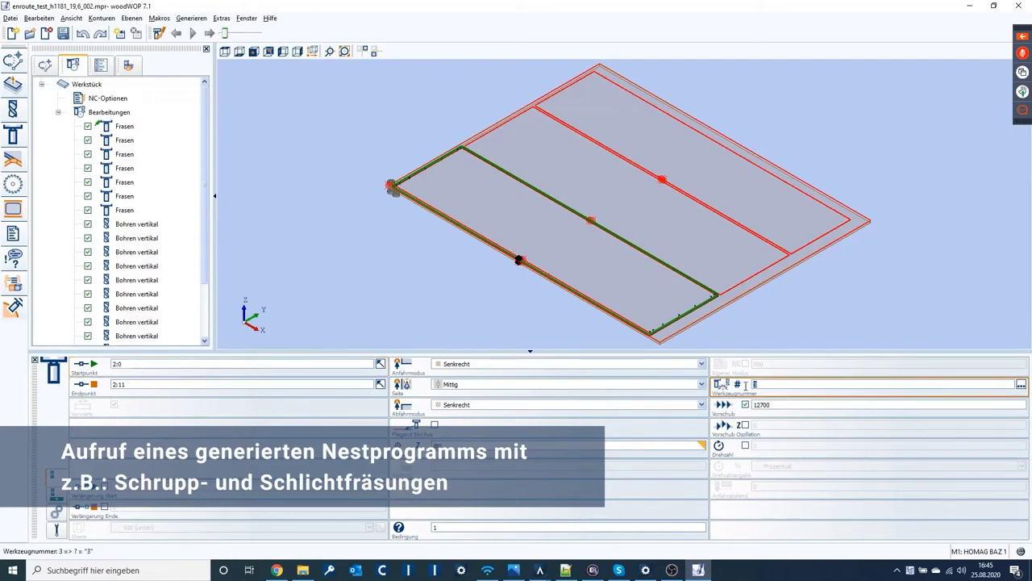
pyautogui.doubleClick(107, 141)
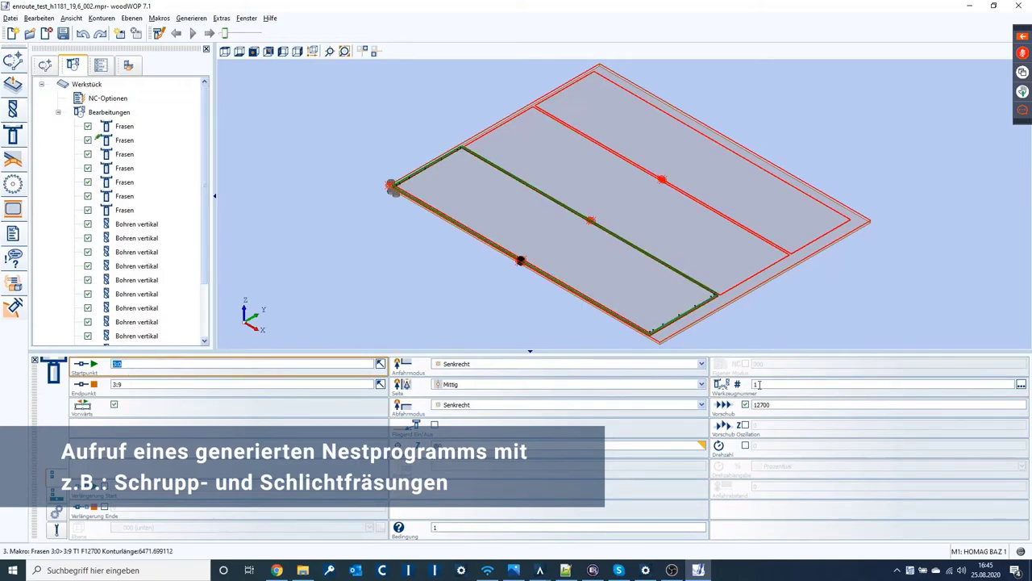
pyautogui.click(225, 51)
pyautogui.scroll(1, 448, 338)
pyautogui.scroll(2, 448, 338)
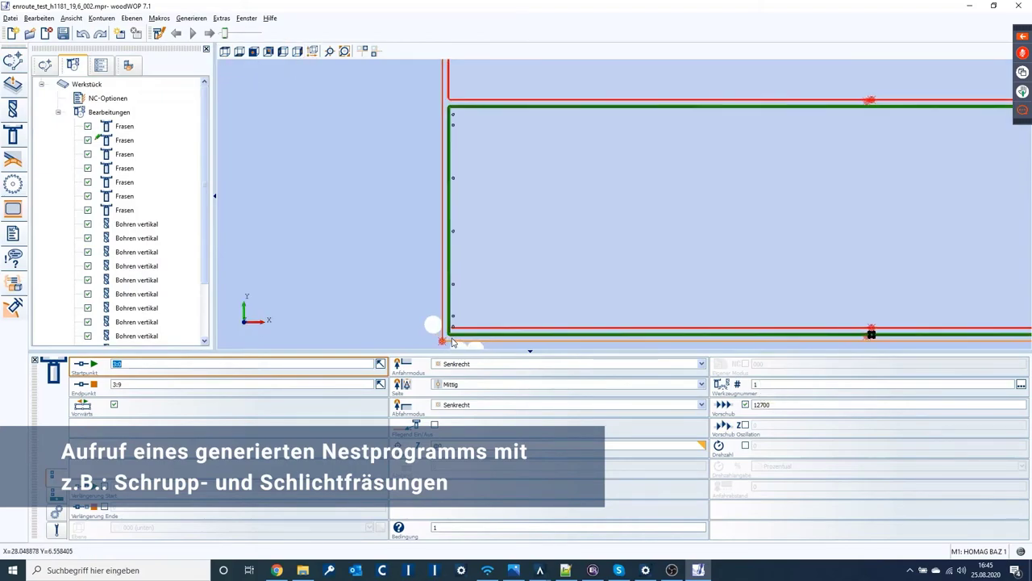
pyautogui.scroll(2, 450, 340)
pyautogui.scroll(1, 452, 340)
pyautogui.scroll(1, 449, 339)
pyautogui.scroll(1, 444, 337)
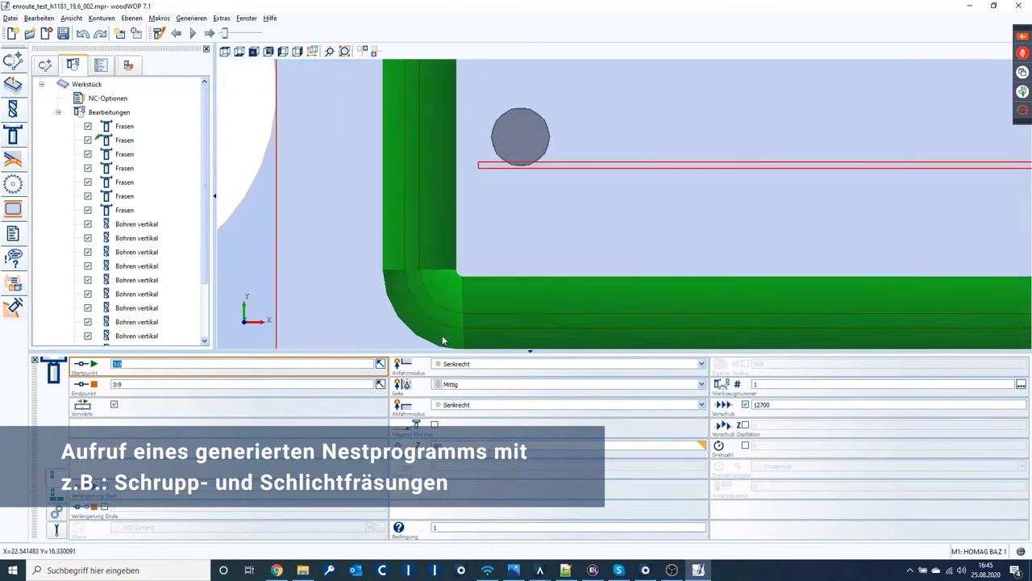
pyautogui.scroll(-2, 390, 274)
pyautogui.scroll(-1, 390, 274)
pyautogui.scroll(-1, 391, 278)
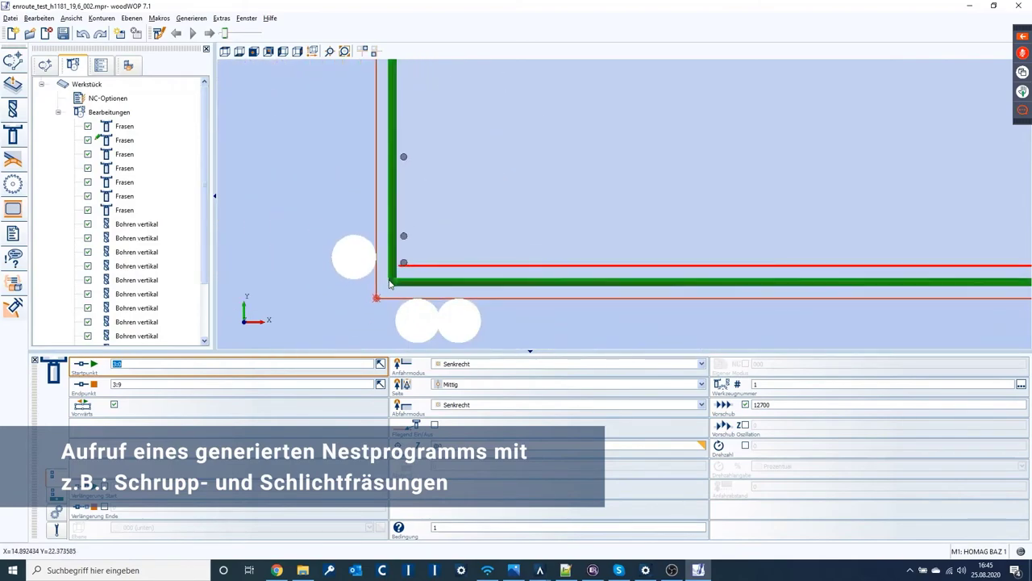
pyautogui.scroll(-1, 389, 282)
pyautogui.scroll(-1, 390, 282)
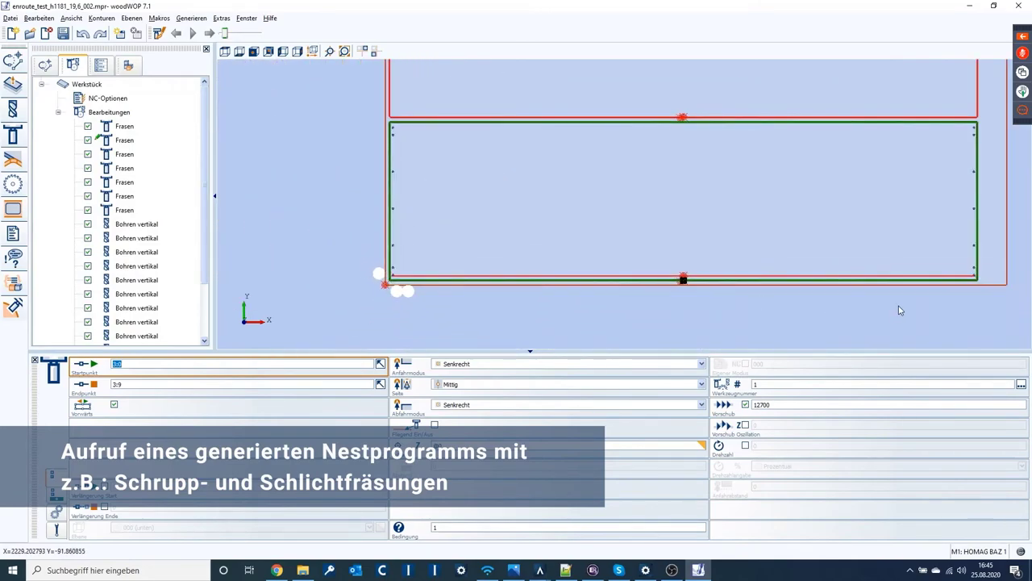
pyautogui.scroll(2, 684, 284)
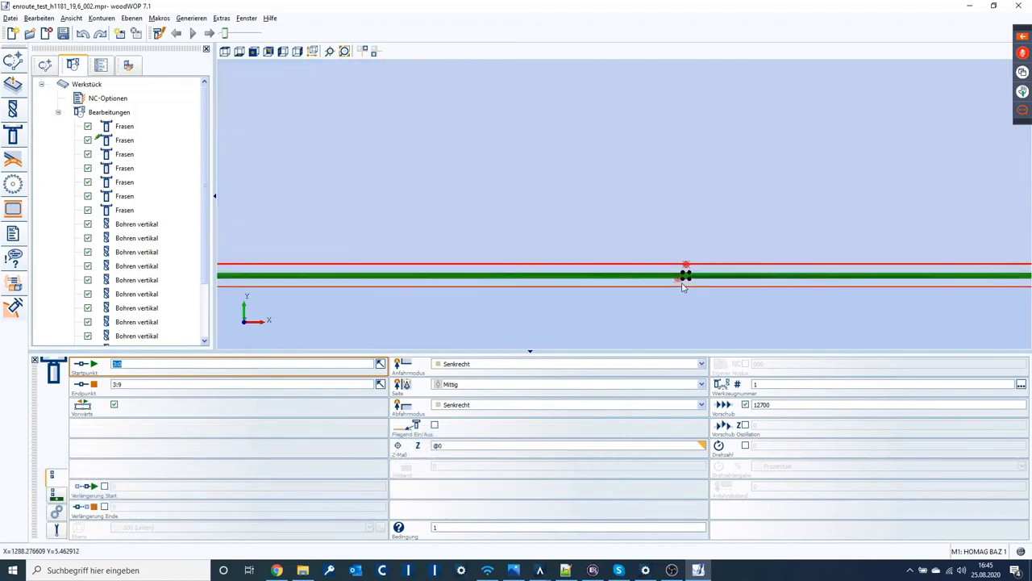
pyautogui.scroll(2, 683, 285)
pyautogui.scroll(1, 682, 284)
pyautogui.scroll(2, 697, 248)
pyautogui.scroll(1, 702, 261)
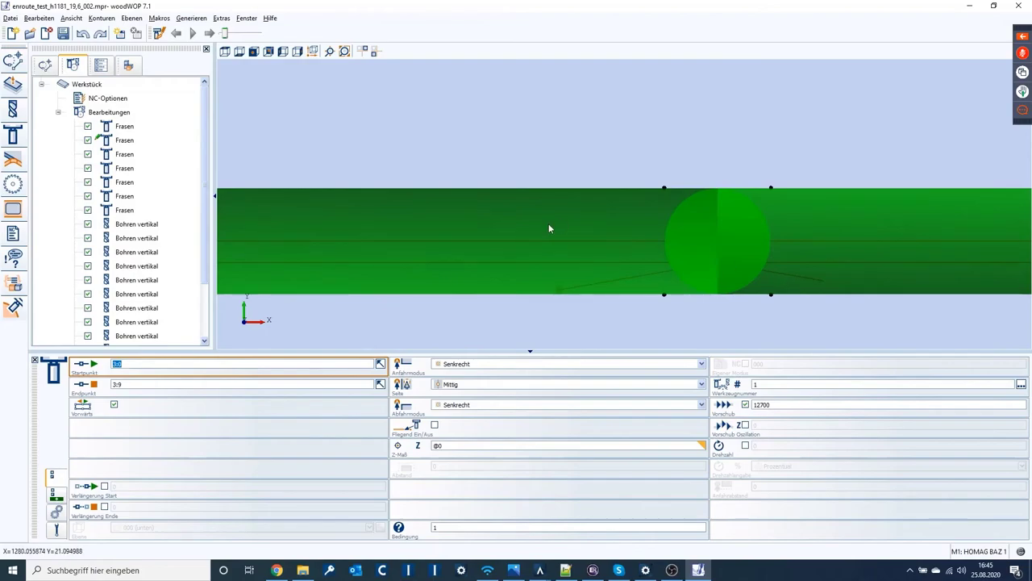
pyautogui.scroll(-3, 557, 256)
pyautogui.scroll(-2, 567, 279)
pyautogui.scroll(-2, 570, 279)
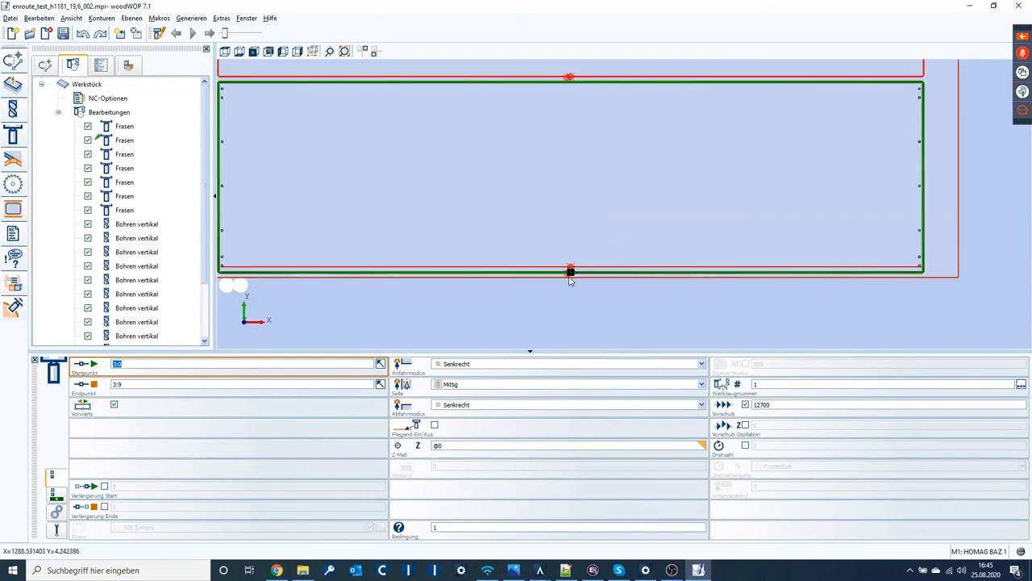